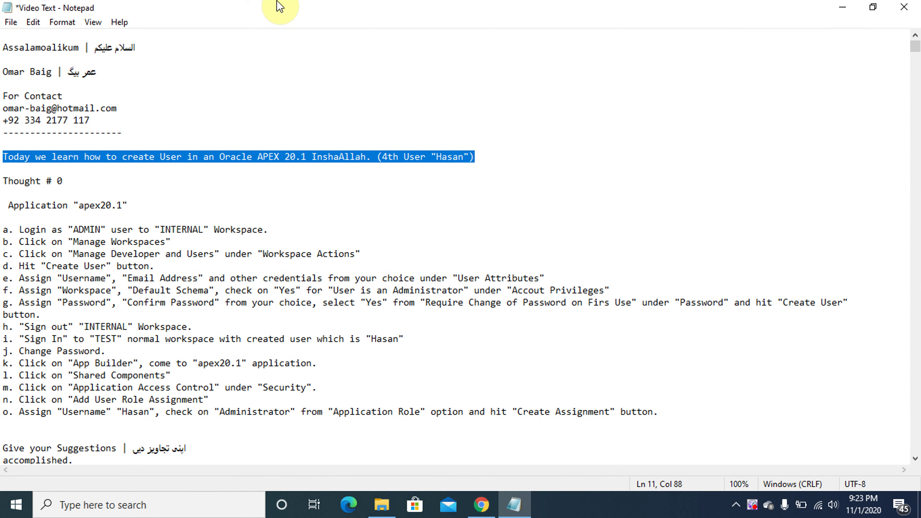
Insert 'another ' before User in the intro line and lowercase it to 'user'
{"action": "left_click", "coordinate": [159, 157]}
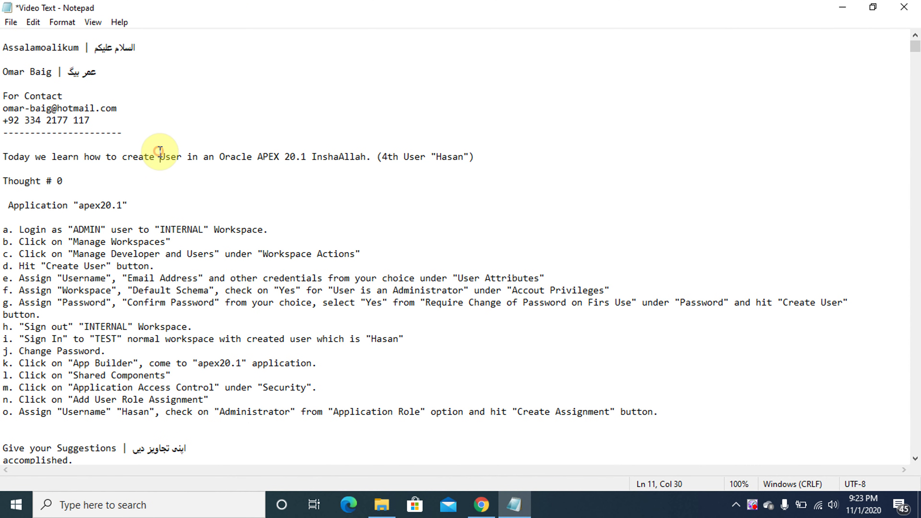
{"action": "type", "text": "anoyh"}
{"action": "key", "text": "BackSpace"}
{"action": "key", "text": "BackSpace"}
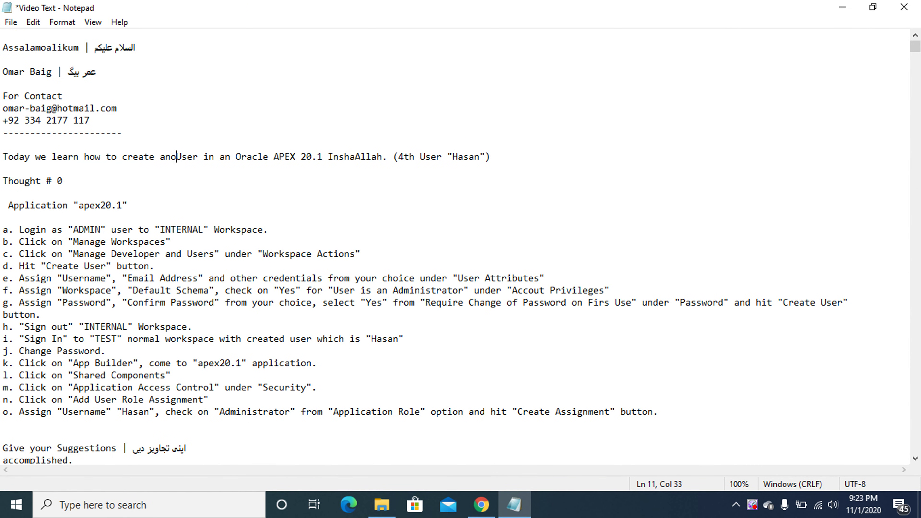
{"action": "type", "text": "ther"}
{"action": "key", "text": "Home"}
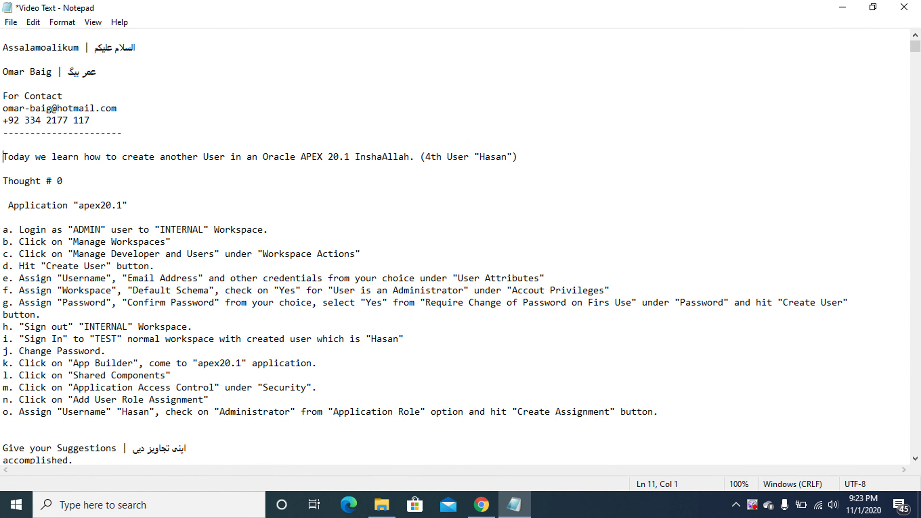
{"action": "type", "text": "u"}
{"action": "key", "text": "BackSpace"}
{"action": "left_click", "coordinate": [208, 157]}
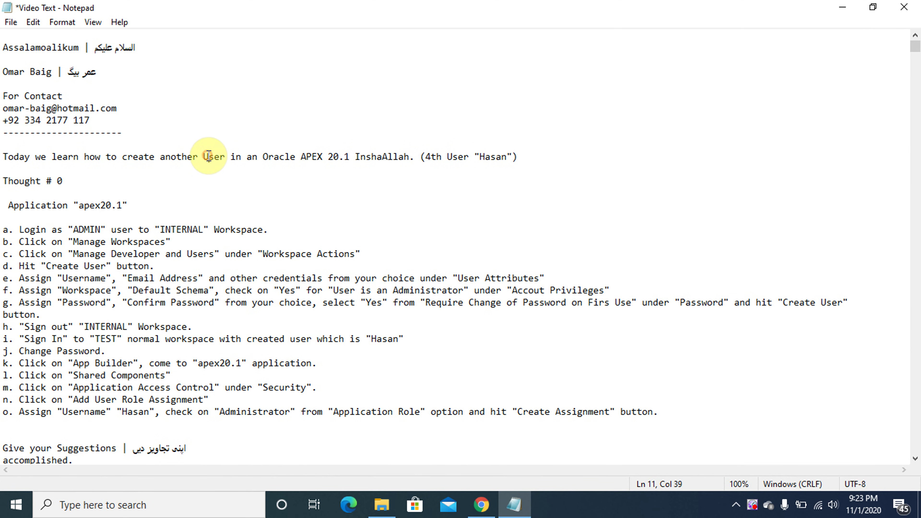
{"action": "key", "text": "BackSpace"}
{"action": "type", "text": "u"}
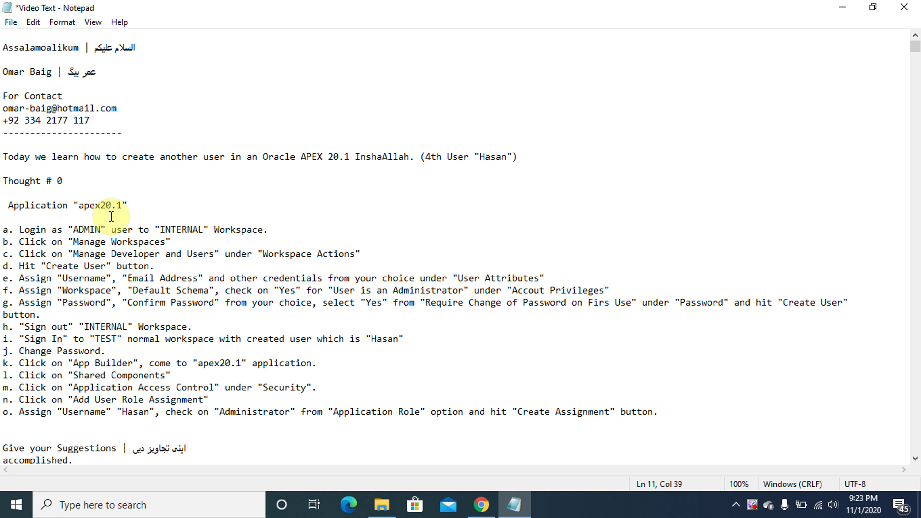
Highlight the Thought # 0 and Application "apex20.1" lines in the notes
{"action": "left_click", "coordinate": [4, 181]}
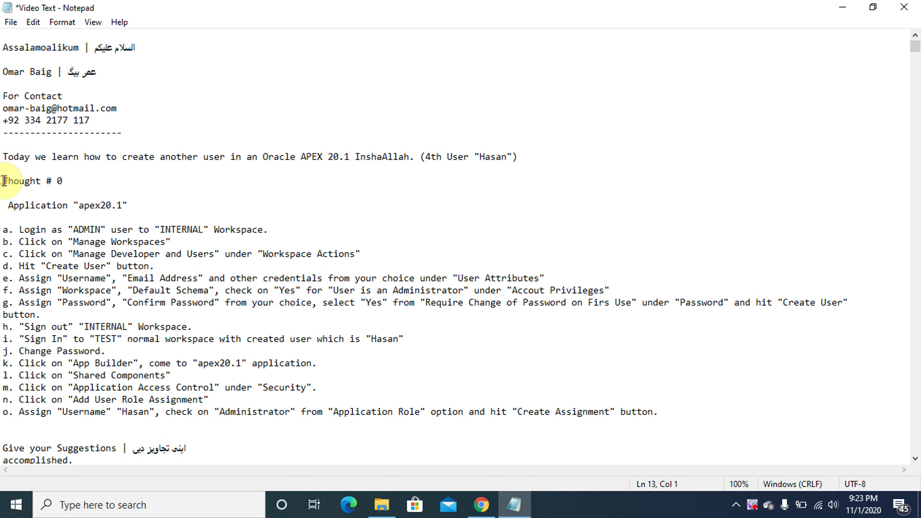
{"action": "key", "text": "shift+End"}
{"action": "key", "text": "Down"}
{"action": "key", "text": "Down"}
{"action": "key", "text": "shift+End"}
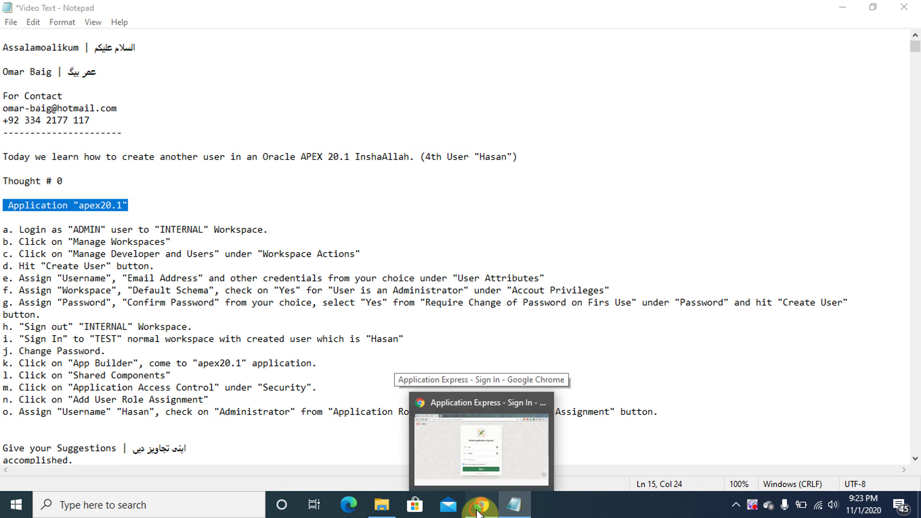
{"action": "left_click", "coordinate": [481, 502]}
Sign in to workspace INTERNAL as user ADMIN with the admin password
{"action": "double_click", "coordinate": [422, 231]}
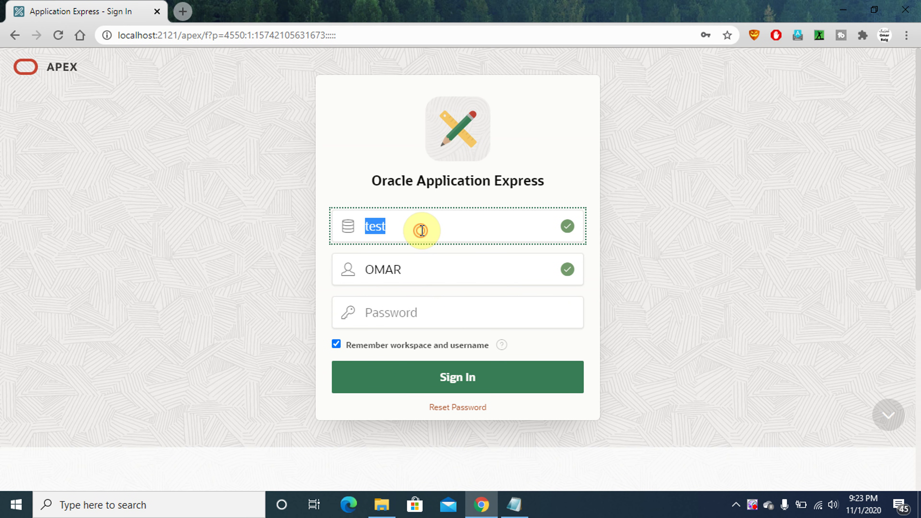
{"action": "key", "text": "Caps_Lock"}
{"action": "type", "text": "I"}
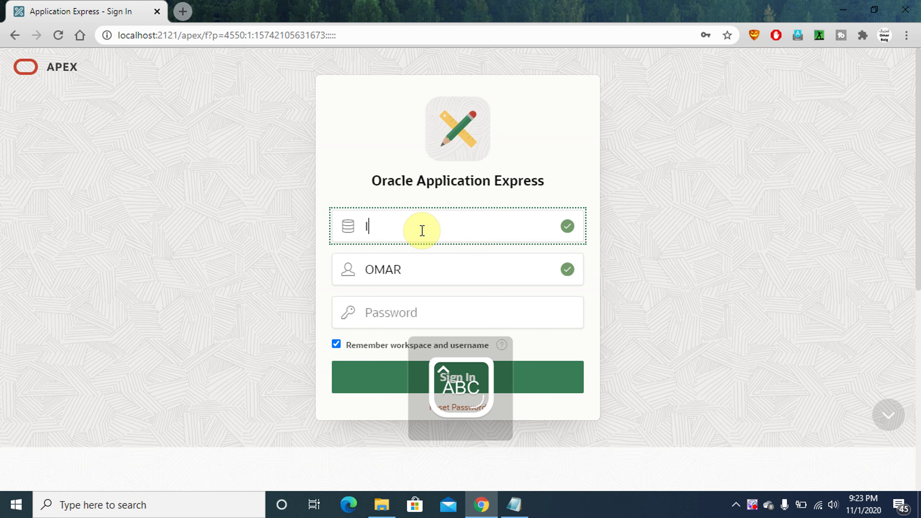
{"action": "type", "text": "NTERNAL"}
{"action": "key", "text": "Tab"}
{"action": "type", "text": "A"}
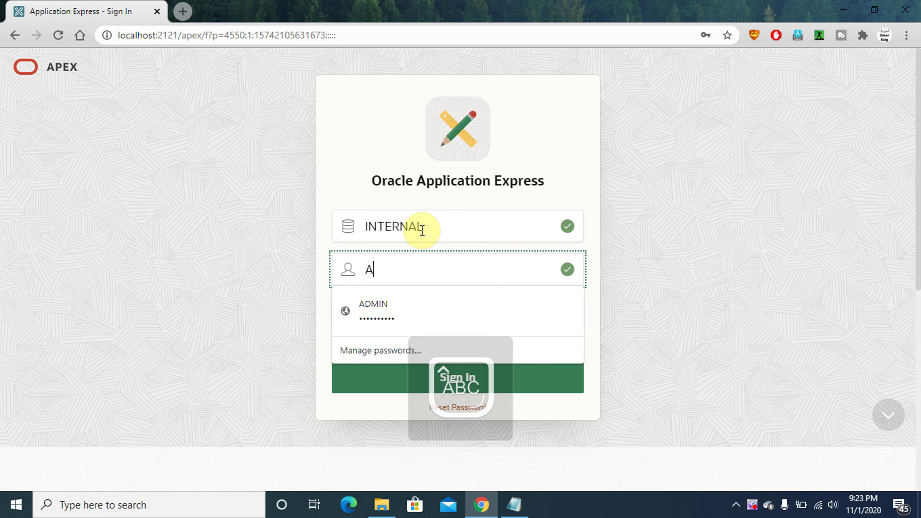
{"action": "type", "text": "DMIN"}
{"action": "key", "text": "Tab"}
{"action": "key", "text": "Caps_Lock"}
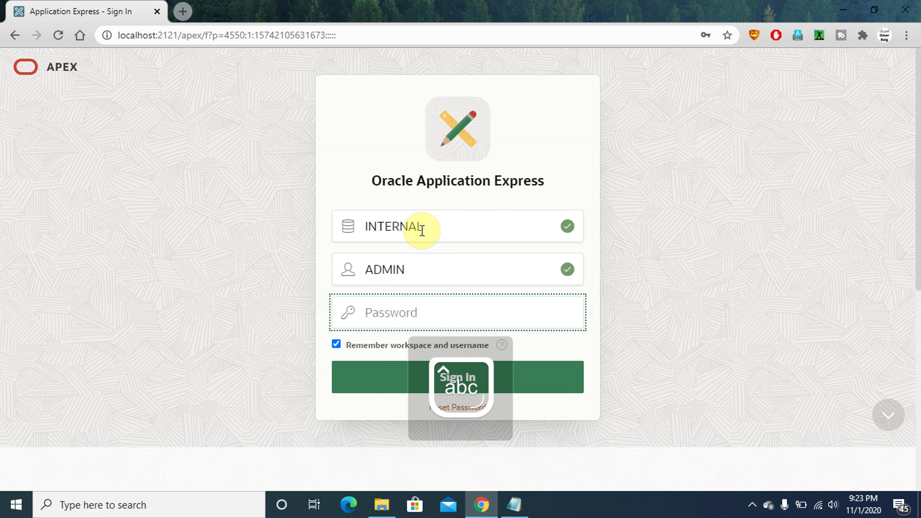
{"action": "type", "text": "a"}
{"action": "type", "text": "•••••"}
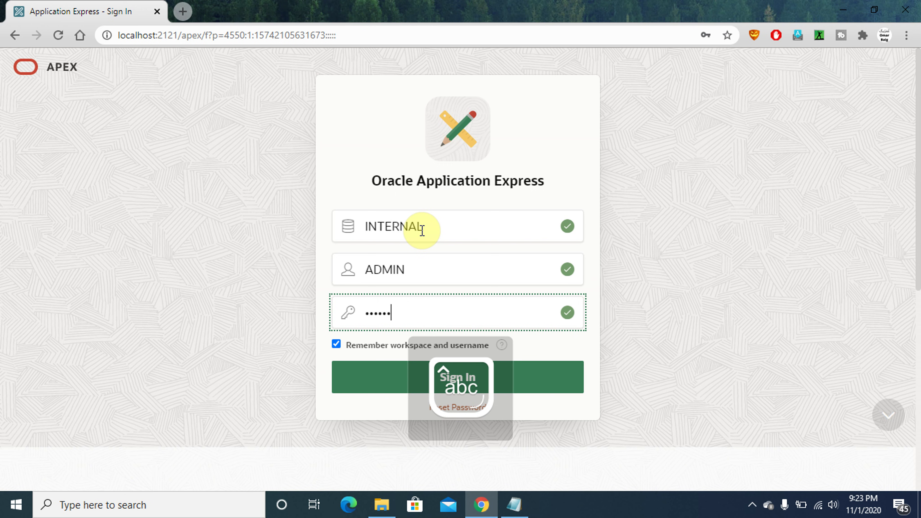
{"action": "type", "text": "•••"}
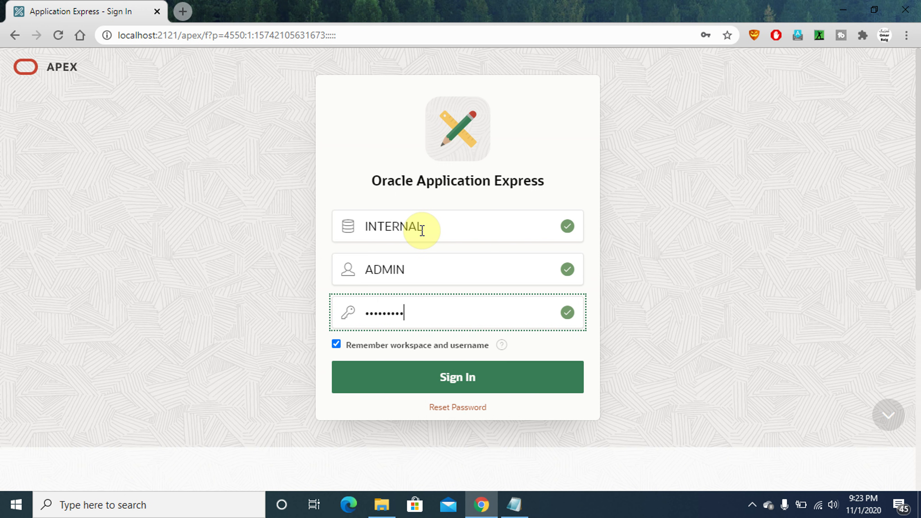
{"action": "key", "text": "Return"}
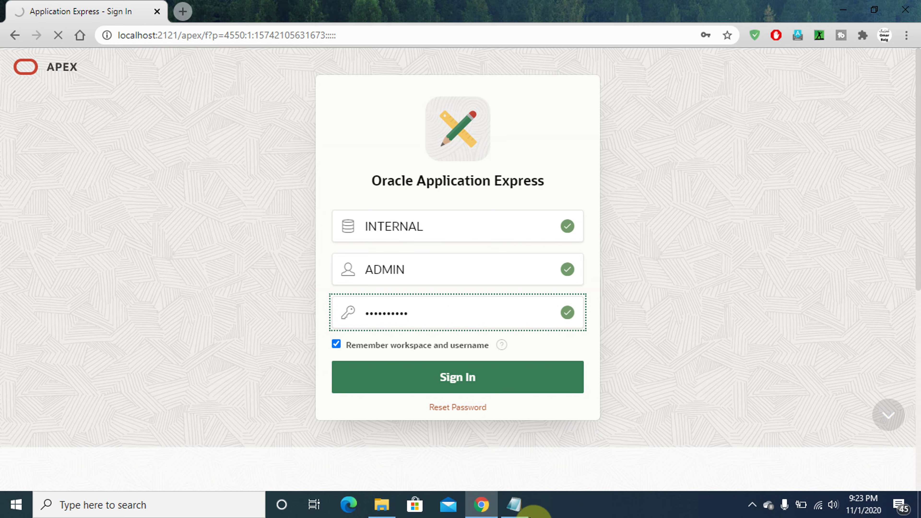
Highlight step a in the Notepad notes, then return to the browser
{"action": "left_click", "coordinate": [519, 514]}
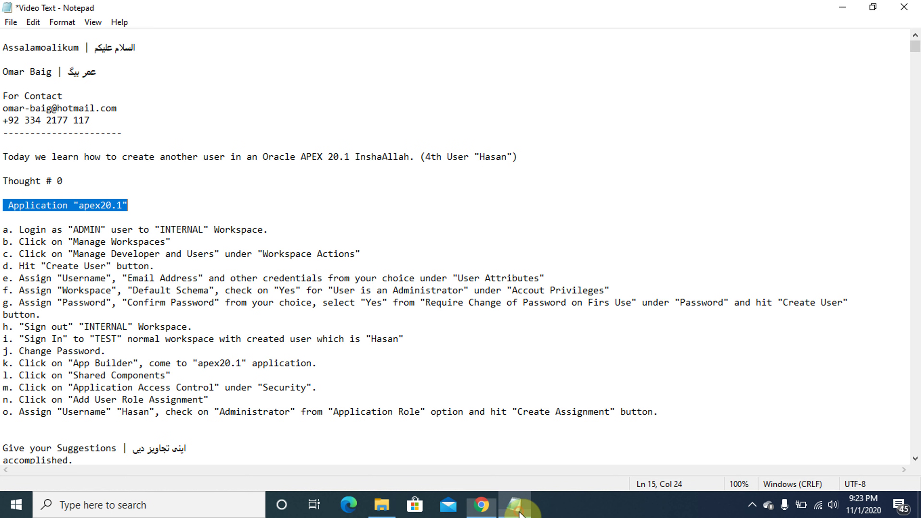
{"action": "left_click", "coordinate": [3, 228]}
{"action": "key", "text": "shift+End"}
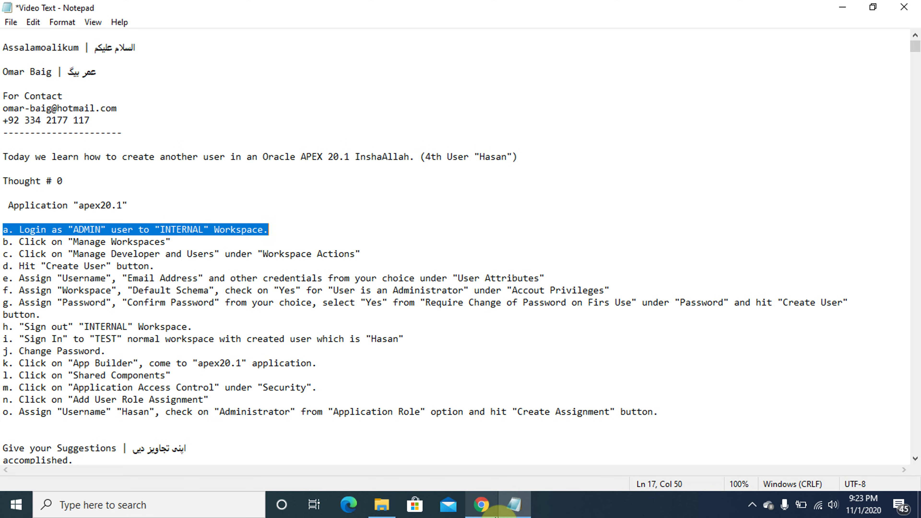
{"action": "left_click", "coordinate": [482, 508]}
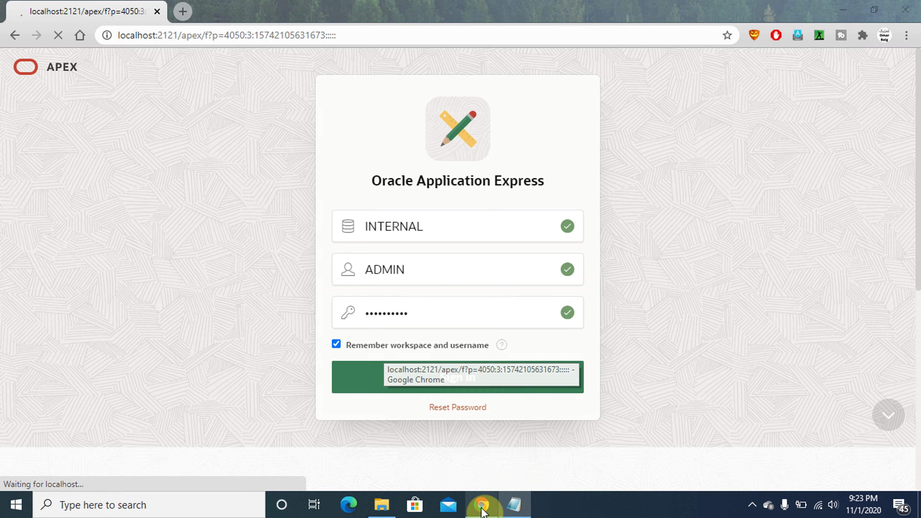
{"action": "left_click", "coordinate": [482, 508]}
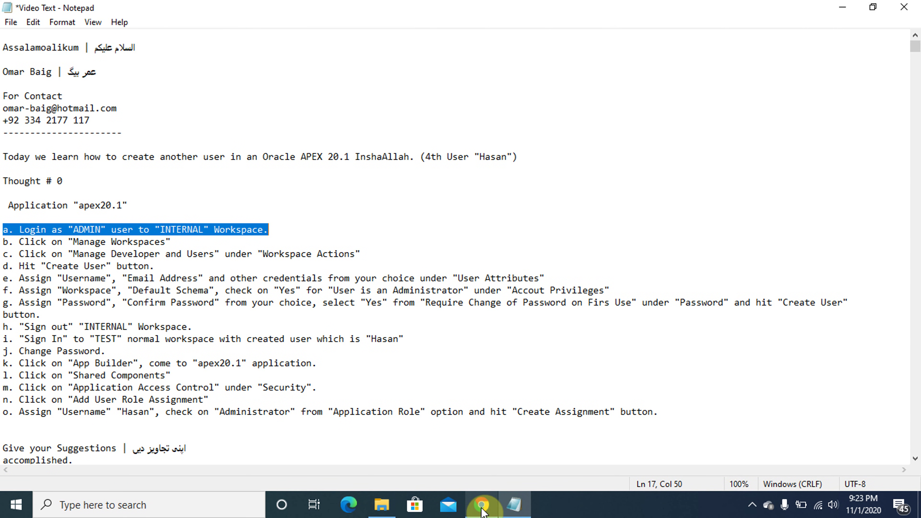
{"action": "left_click", "coordinate": [481, 508]}
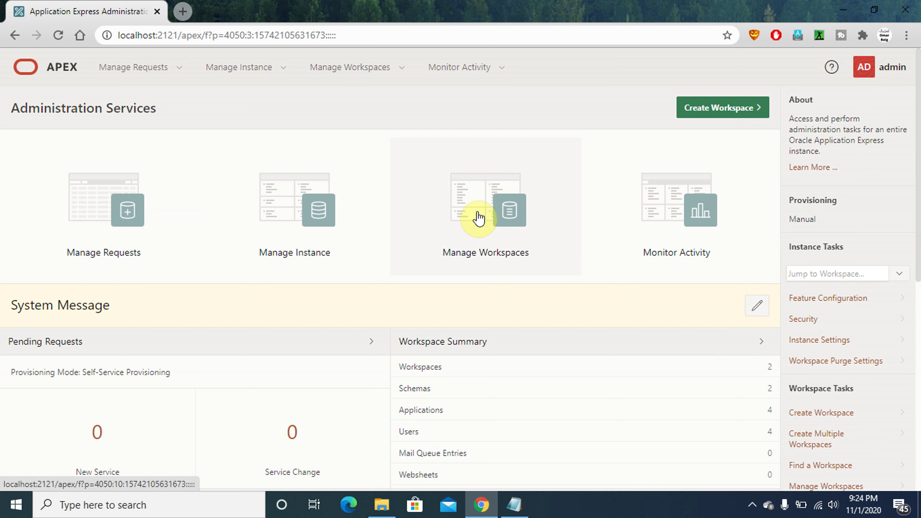
Open Manage Workspaces and highlight step c in the notes
{"action": "left_click", "coordinate": [474, 211]}
{"action": "left_click", "coordinate": [514, 505]}
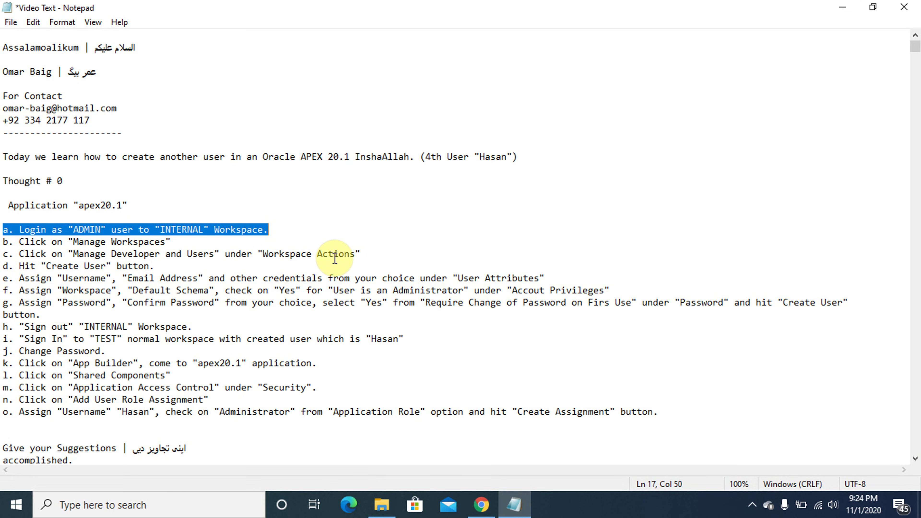
{"action": "left_click", "coordinate": [365, 253]}
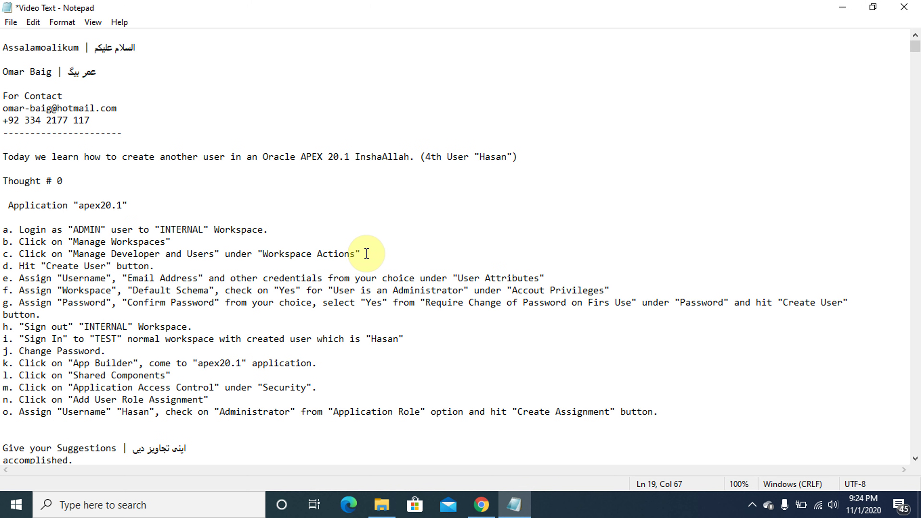
{"action": "key", "text": "shift+Home"}
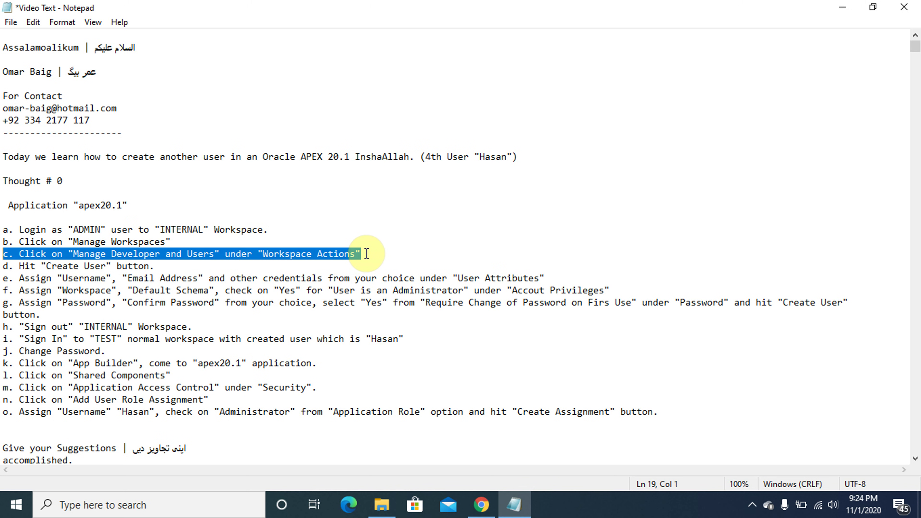
{"action": "left_click", "coordinate": [520, 508]}
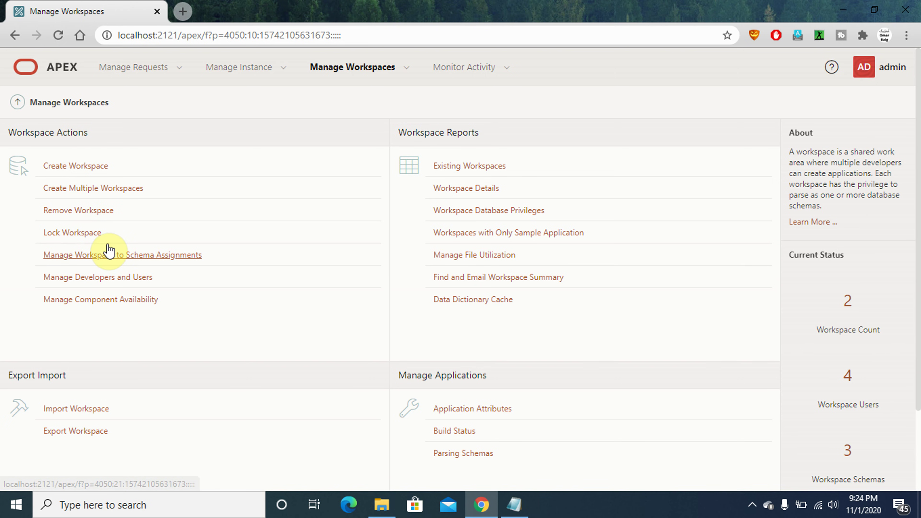
Open Manage Developers and Users and highlight step d in the notes
{"action": "left_click", "coordinate": [122, 278]}
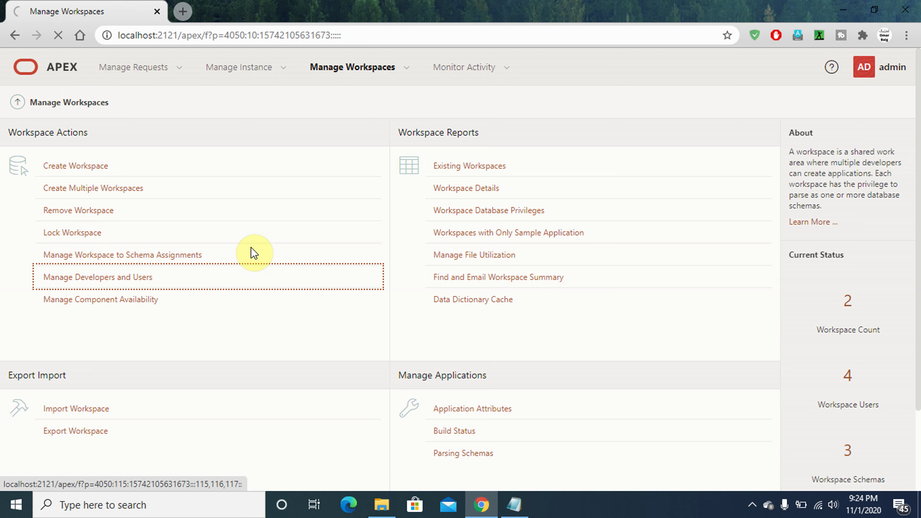
{"action": "left_click", "coordinate": [514, 505]}
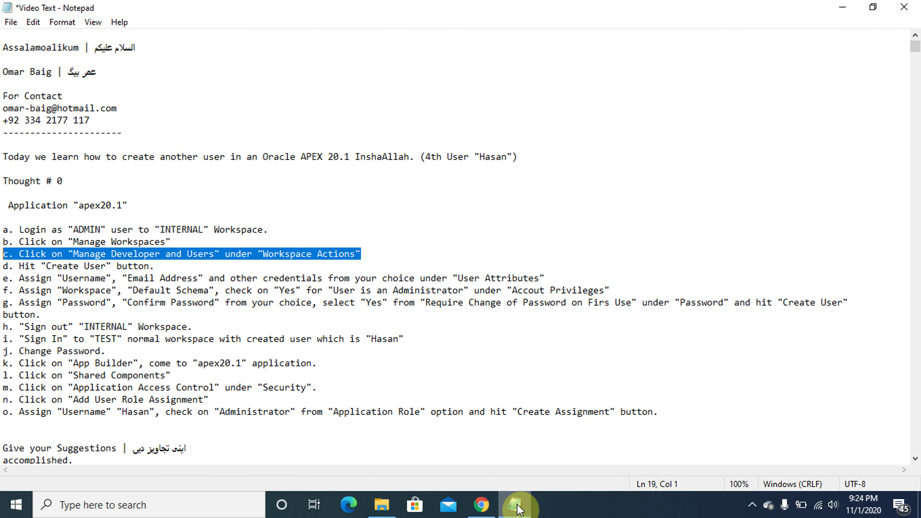
{"action": "left_click", "coordinate": [177, 268]}
{"action": "key", "text": "shift+Home"}
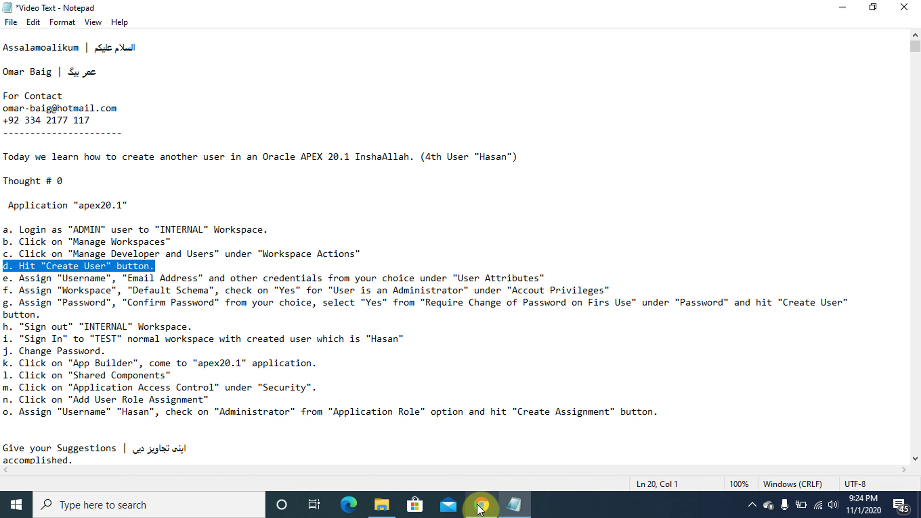
{"action": "left_click", "coordinate": [481, 505]}
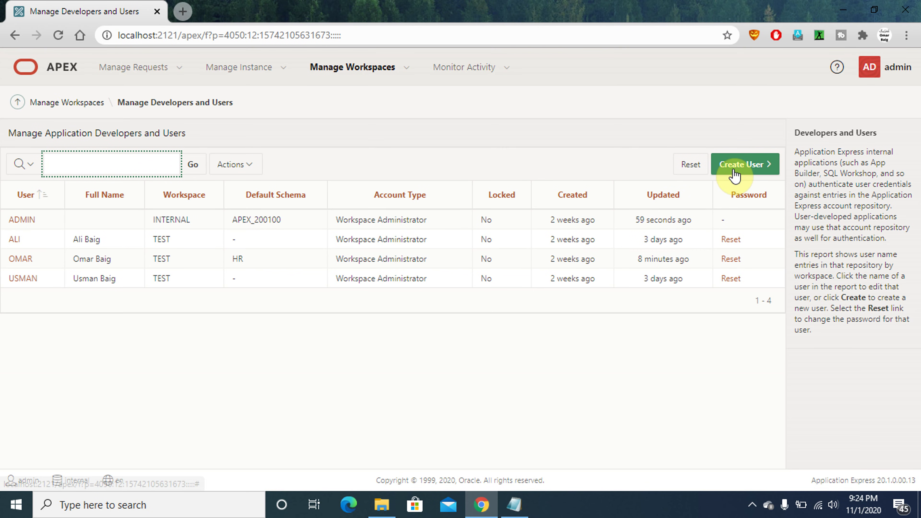
Start Create User for a blank form and highlight step e in the notes
{"action": "left_click", "coordinate": [746, 167]}
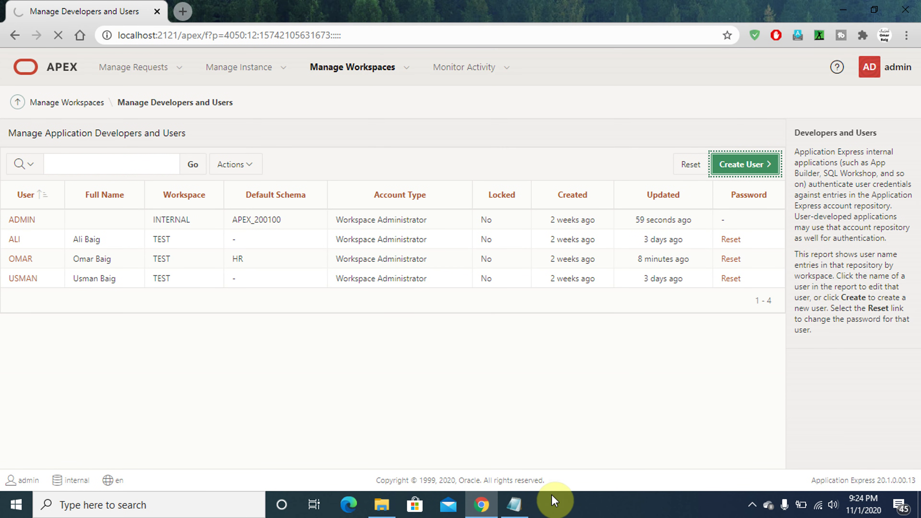
{"action": "left_click", "coordinate": [509, 508]}
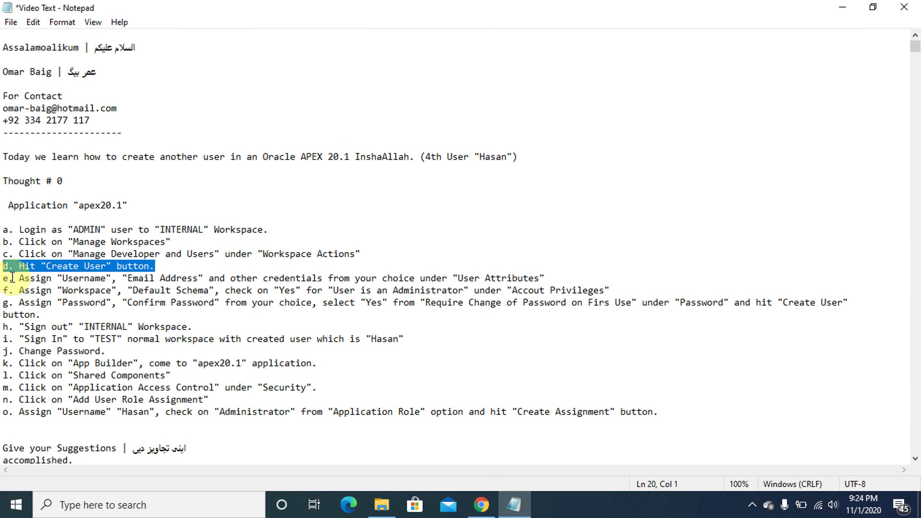
{"action": "left_click", "coordinate": [3, 277]}
{"action": "key", "text": "shift+End"}
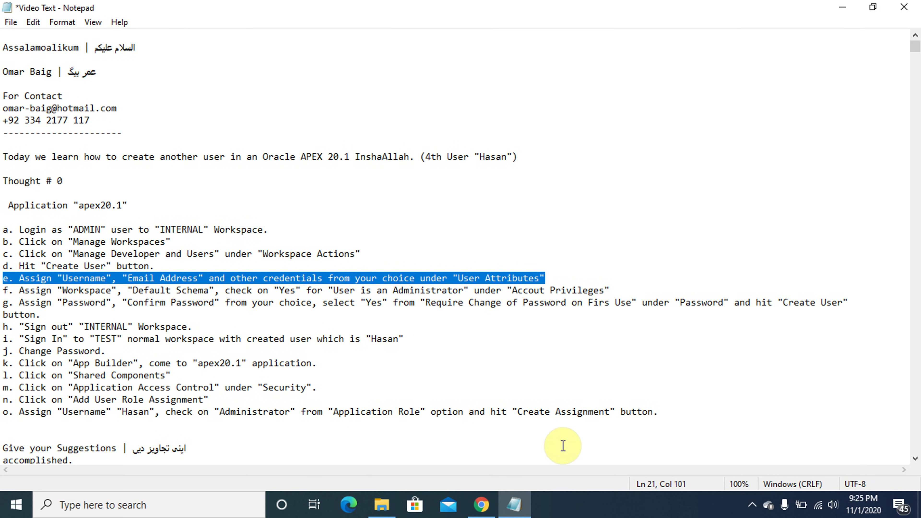
{"action": "left_click", "coordinate": [515, 508]}
{"action": "left_click", "coordinate": [515, 508]}
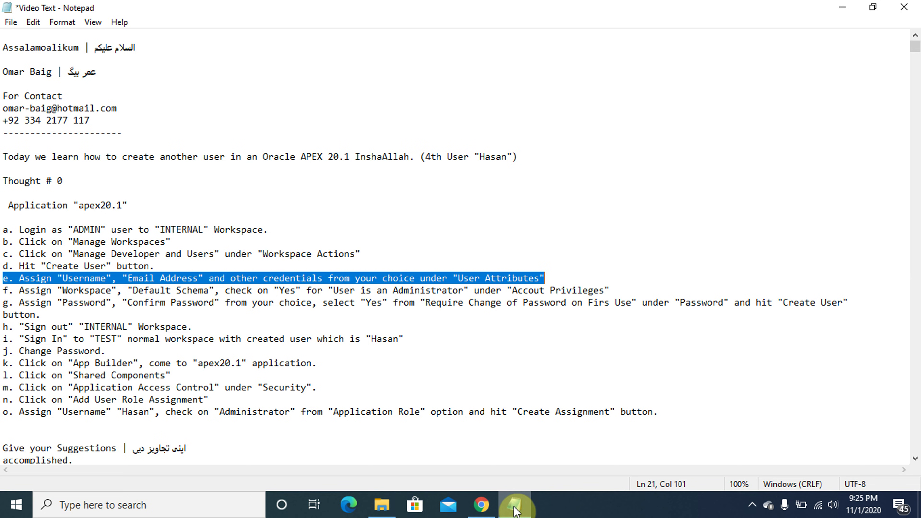
{"action": "left_click", "coordinate": [515, 508]}
Enter the new user's username and e-mail address in User Attributes
{"action": "left_click", "coordinate": [515, 508]}
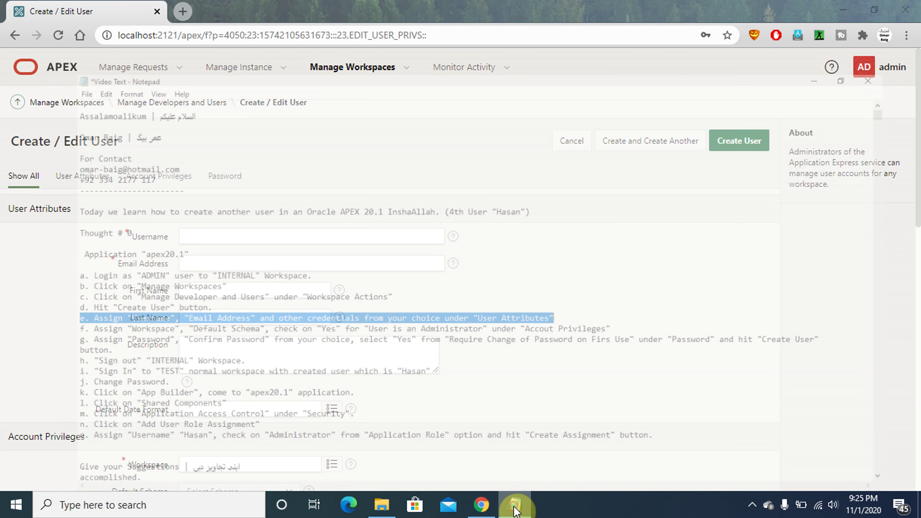
{"action": "left_click", "coordinate": [515, 508]}
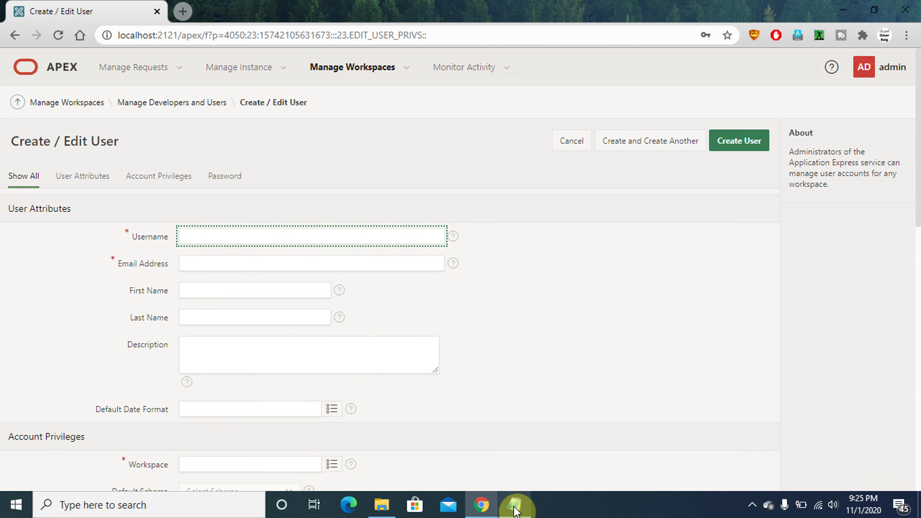
{"action": "key", "text": "Caps_Lock"}
{"action": "type", "text": "Al"}
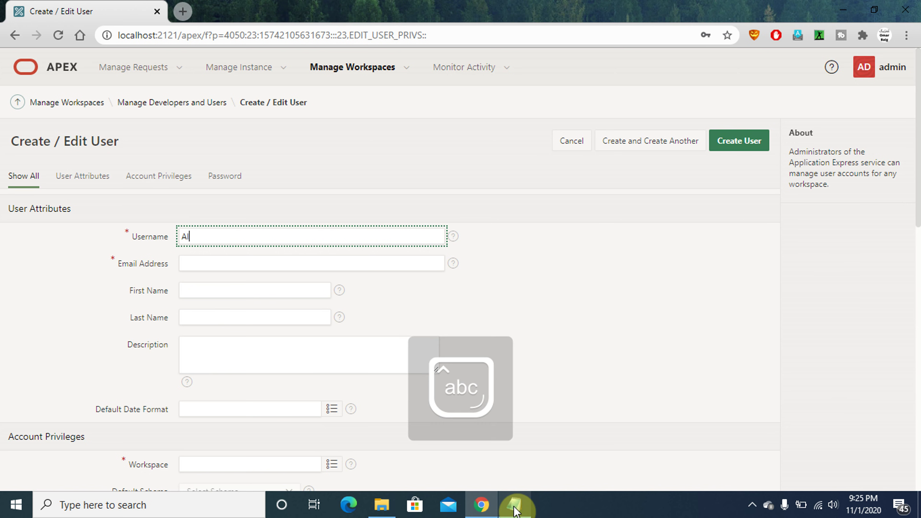
{"action": "key", "text": "BackSpace"}
{"action": "key", "text": "Caps_Lock"}
{"action": "type", "text": "H"}
{"action": "key", "text": "Caps_Lock"}
{"action": "type", "text": "asan"}
{"action": "key", "text": "Tab"}
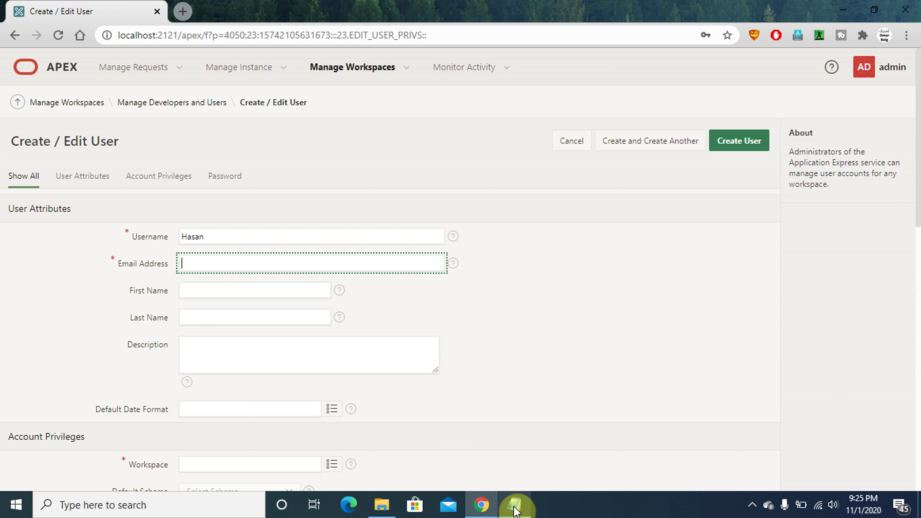
{"action": "key", "text": "Caps_Lock"}
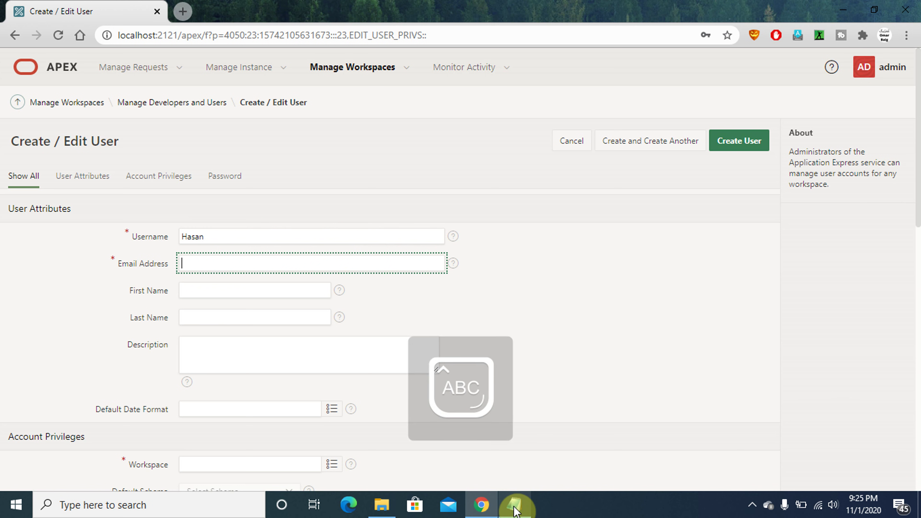
{"action": "key", "text": "Caps_Lock"}
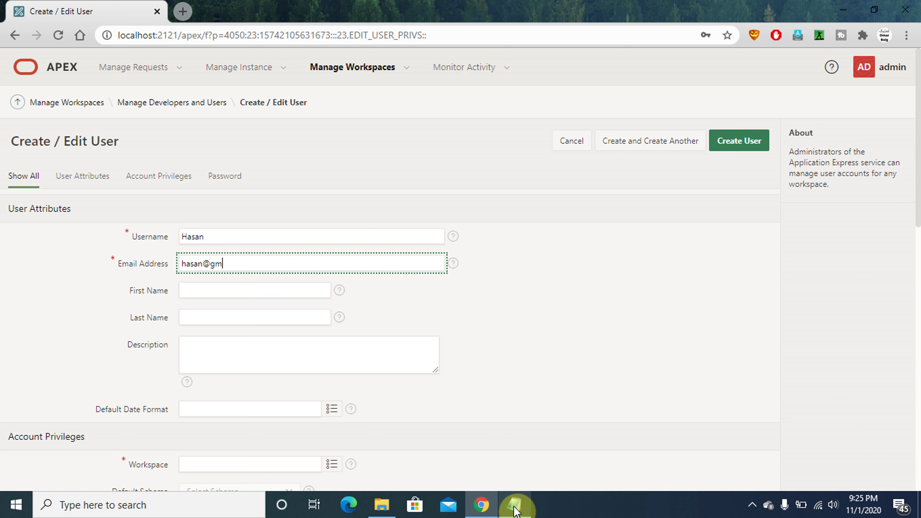
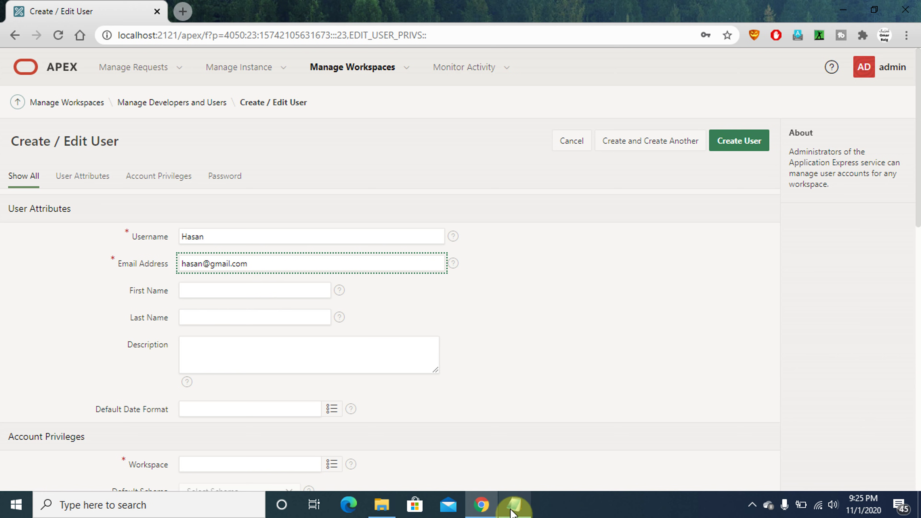
{"action": "mouse_move", "coordinate": [511, 509]}
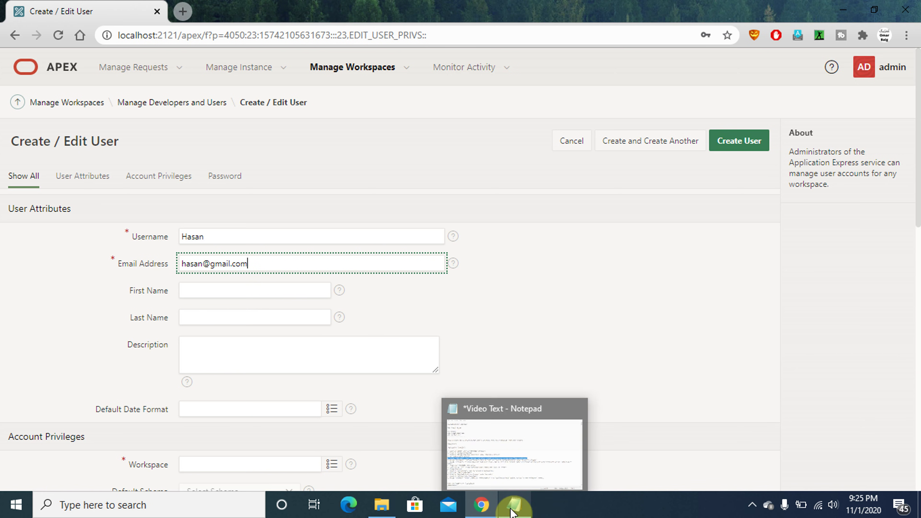
Fill in the new user's first name and last name
{"action": "left_click", "coordinate": [235, 289]}
{"action": "key", "text": "Caps_Lock"}
{"action": "type", "text": "H"}
{"action": "key", "text": "Caps_Lock"}
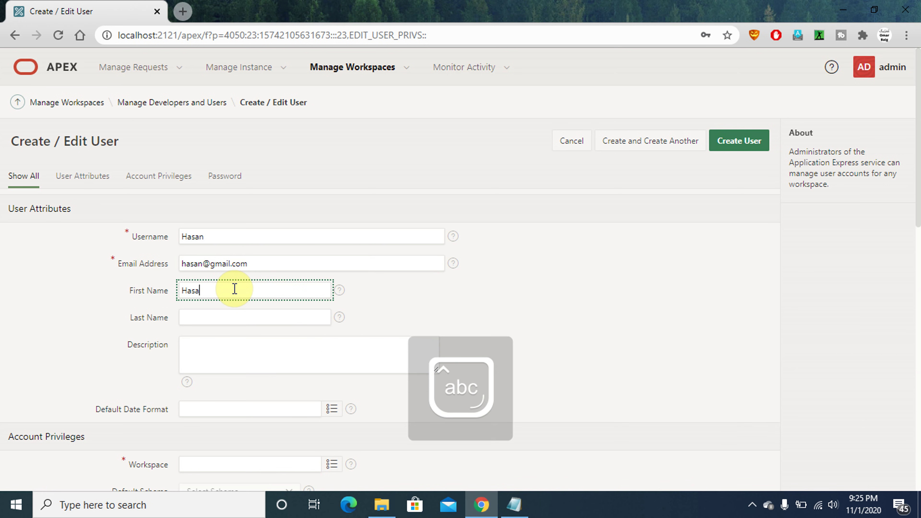
{"action": "type", "text": "asan"}
{"action": "key", "text": "Tab"}
{"action": "key", "text": "Caps_Lock"}
{"action": "type", "text": "T"}
{"action": "key", "text": "Caps_Lock"}
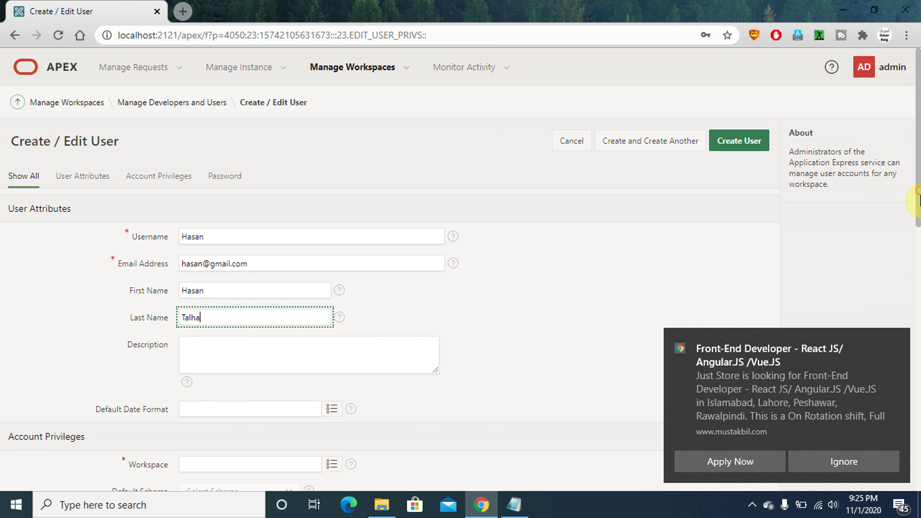
{"action": "left_click_drag", "start_coordinate": [917, 197], "coordinate": [918, 264]}
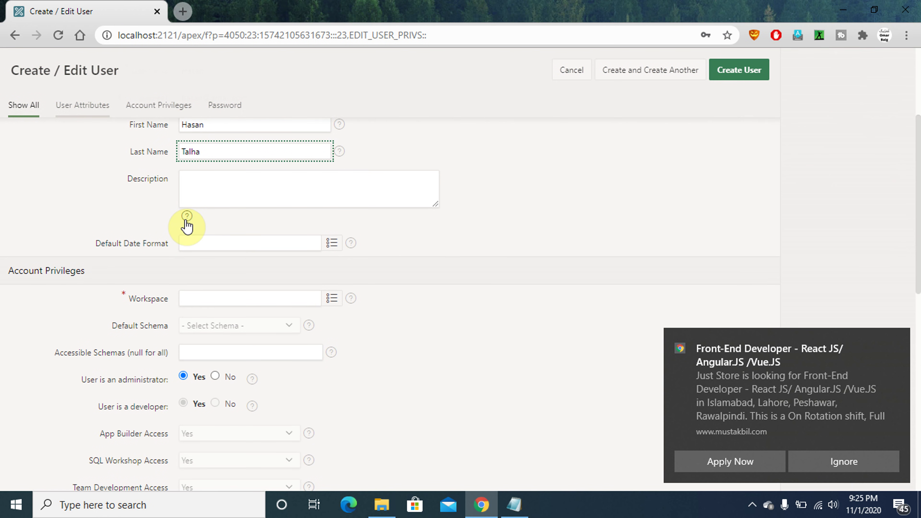
Set Workspace to TEST and Default Schema to HR for the new user
{"action": "left_click", "coordinate": [337, 305]}
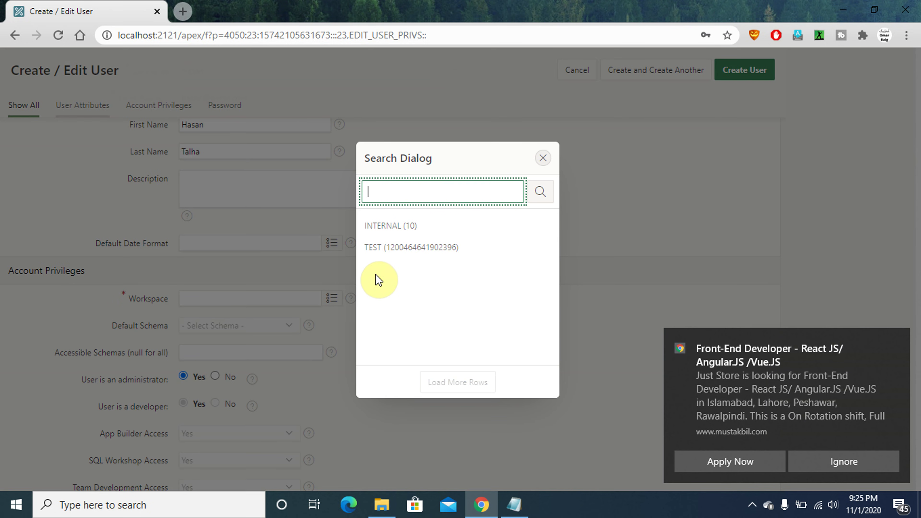
{"action": "left_click", "coordinate": [375, 250]}
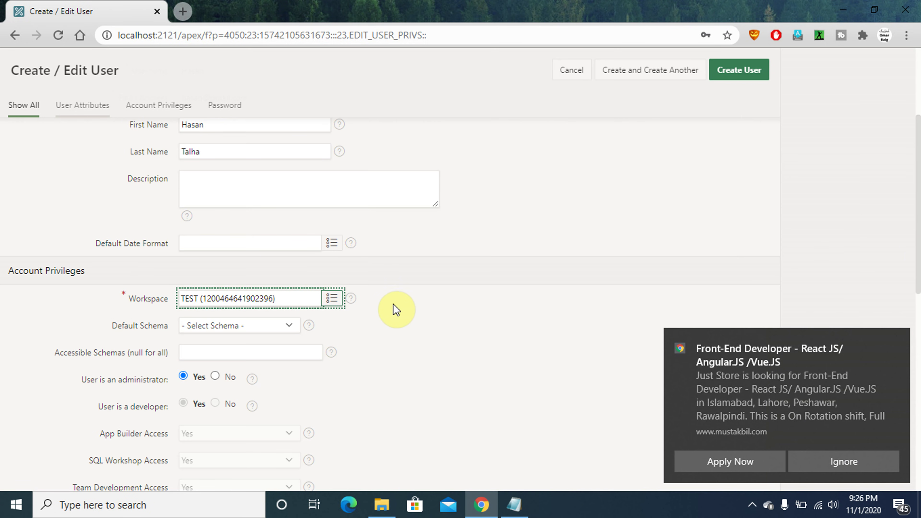
{"action": "left_click", "coordinate": [289, 328]}
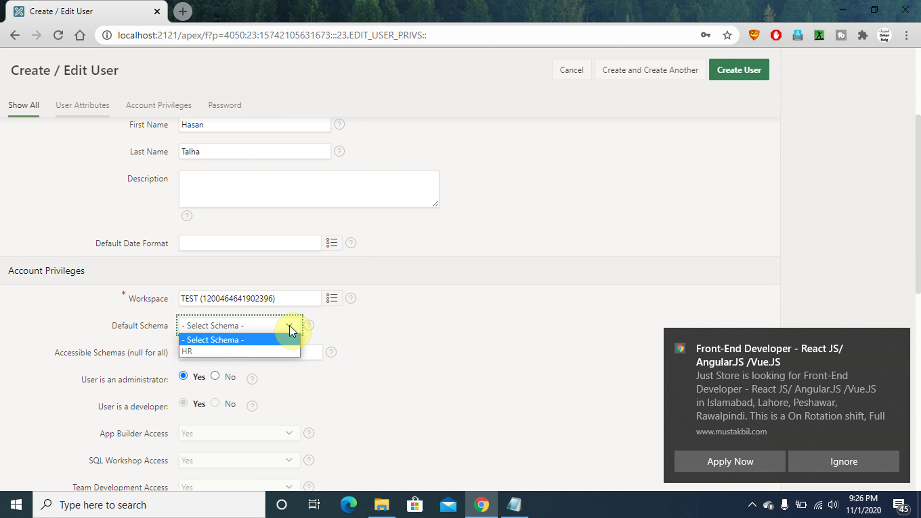
{"action": "left_click", "coordinate": [277, 358]}
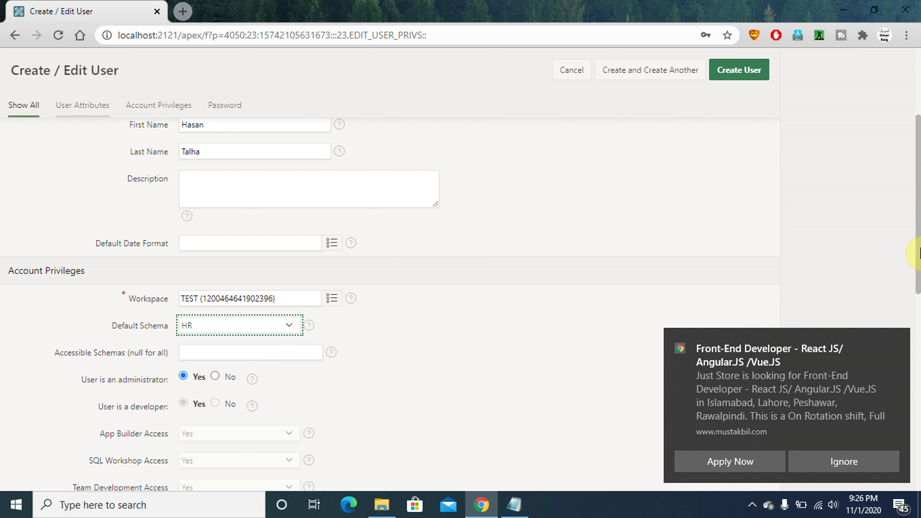
{"action": "left_click_drag", "start_coordinate": [919, 225], "coordinate": [912, 336]}
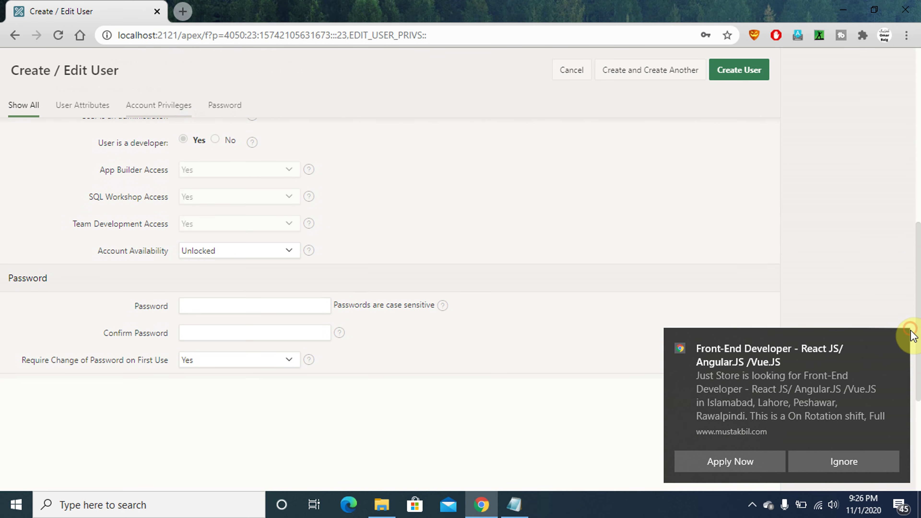
Enter and confirm the new user's password, then dismiss the Chrome notification
{"action": "left_click", "coordinate": [199, 306]}
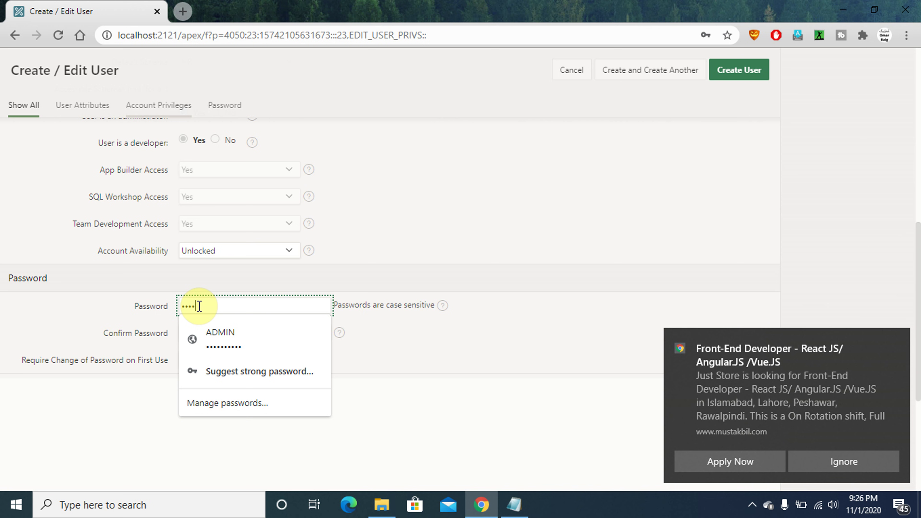
{"action": "key", "text": "Tab"}
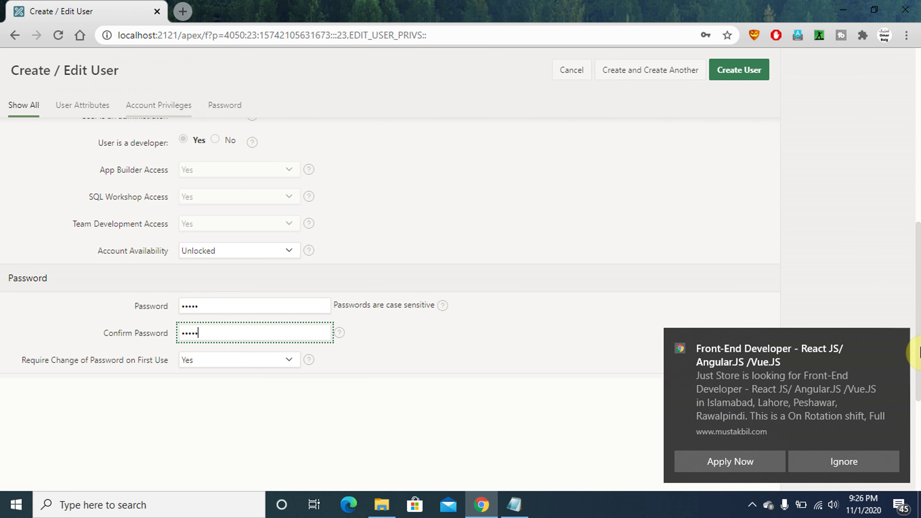
{"action": "left_click", "coordinate": [919, 347]}
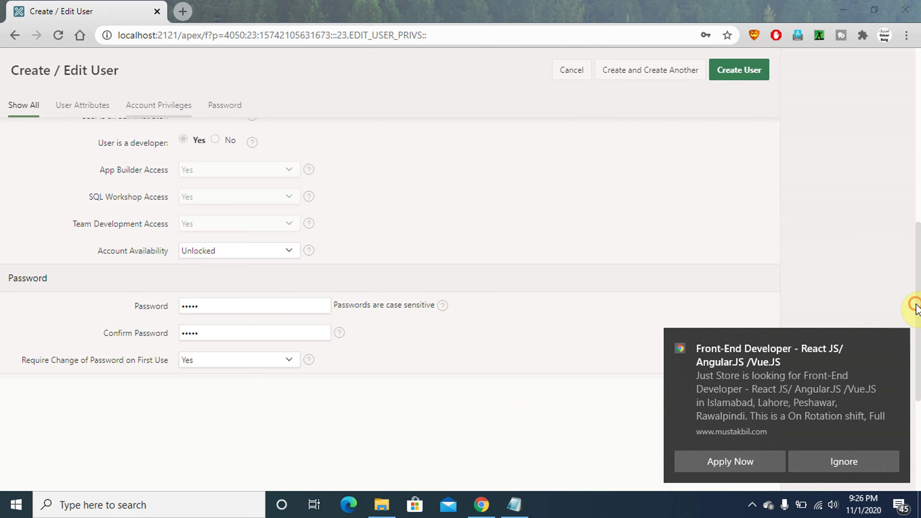
{"action": "left_click", "coordinate": [866, 466]}
{"action": "left_click_drag", "start_coordinate": [918, 323], "coordinate": [915, 225]}
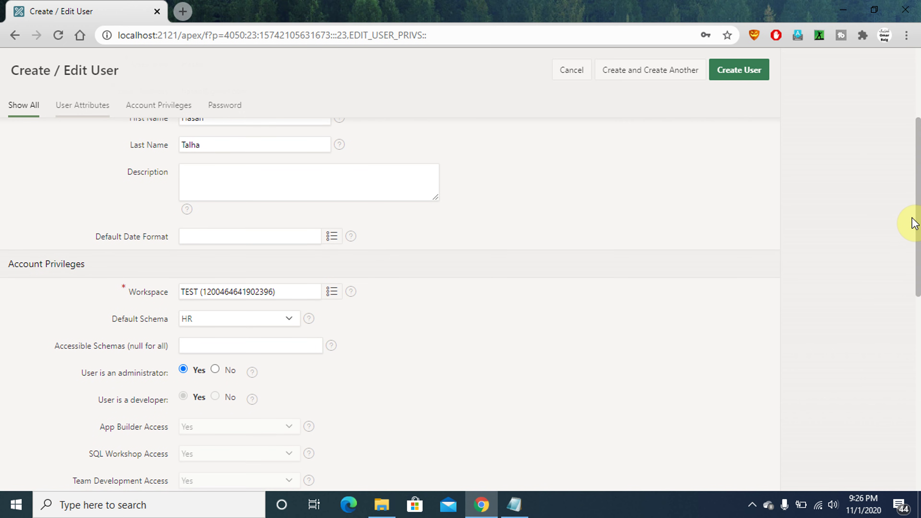
{"action": "left_click_drag", "start_coordinate": [913, 222], "coordinate": [911, 138]}
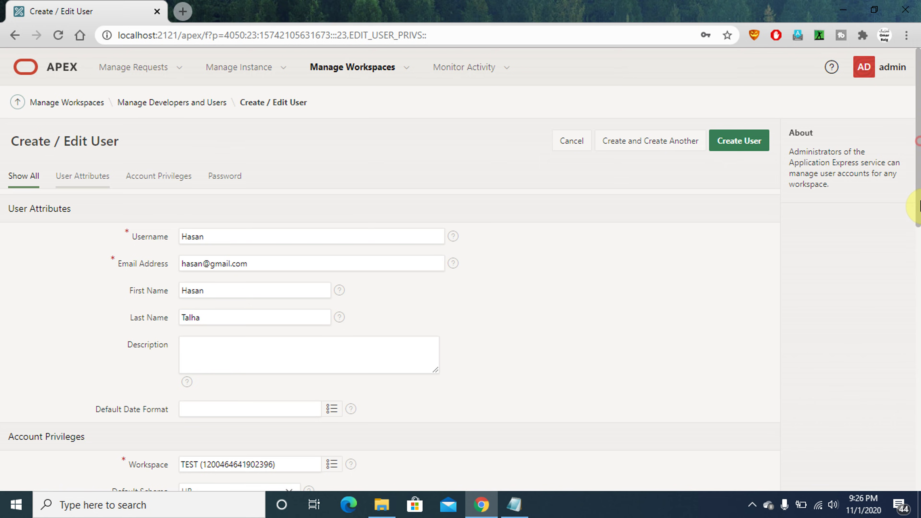
{"action": "scroll", "coordinate": [918, 218], "scroll_direction": "down", "scroll_amount": 5}
{"action": "scroll", "coordinate": [918, 217], "scroll_direction": "up", "scroll_amount": 5}
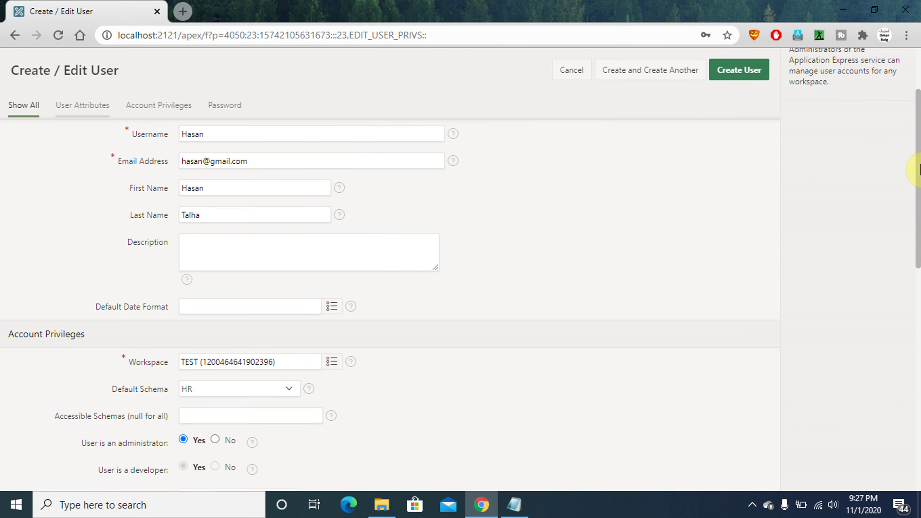
Submit Create User and decline Chrome's offer to save the password
{"action": "left_click", "coordinate": [515, 512]}
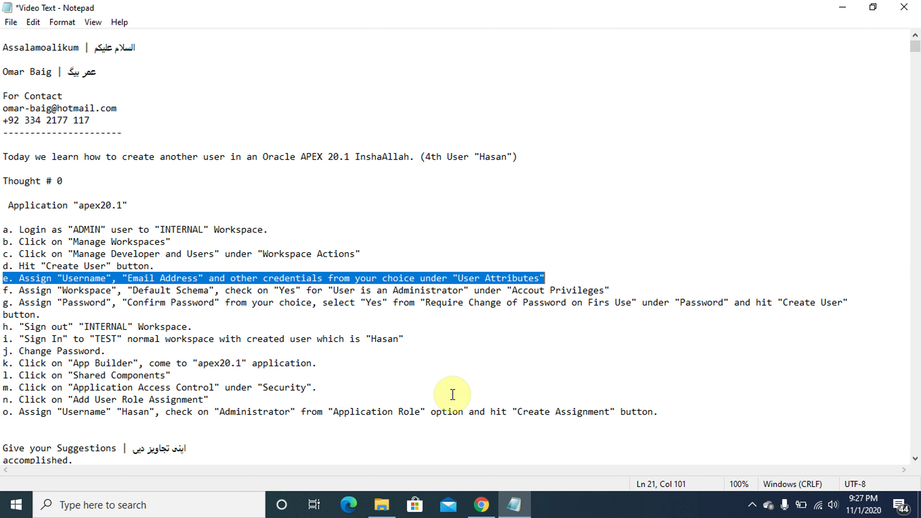
{"action": "left_click", "coordinate": [482, 505]}
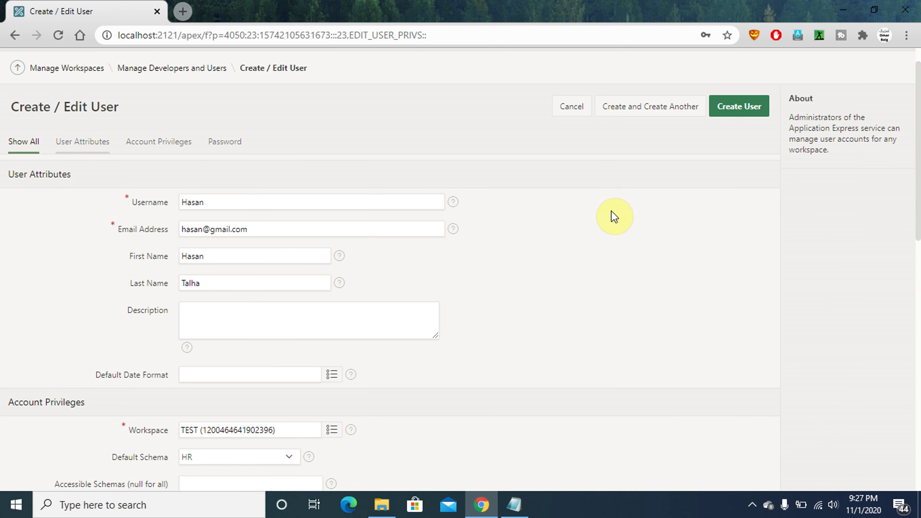
{"action": "left_click", "coordinate": [744, 108]}
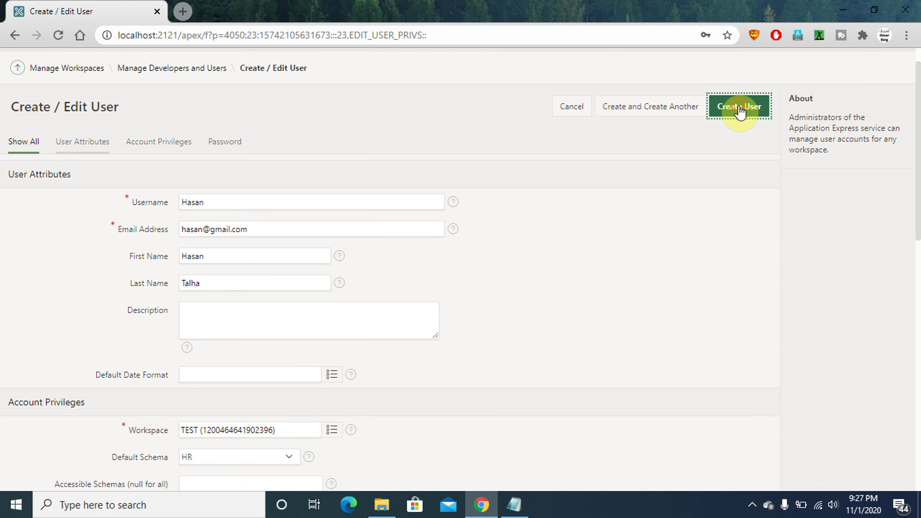
{"action": "left_click", "coordinate": [516, 505]}
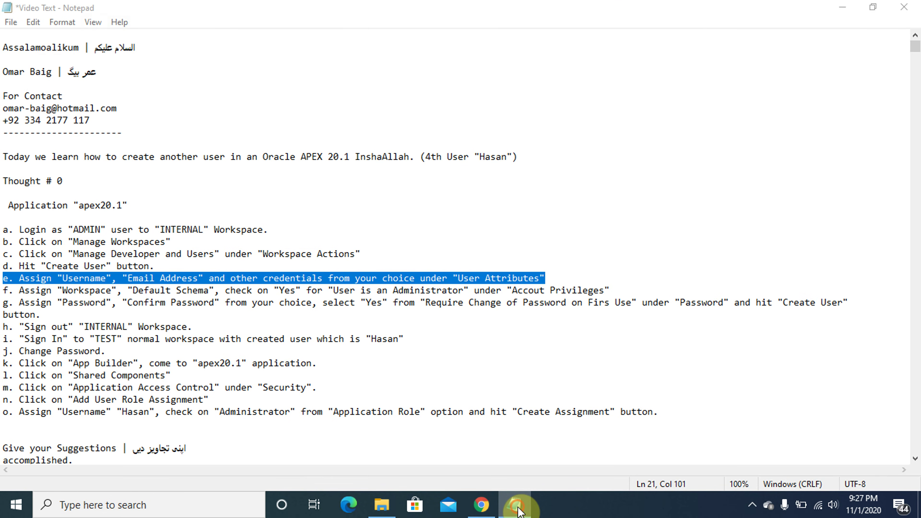
{"action": "left_click", "coordinate": [517, 505]}
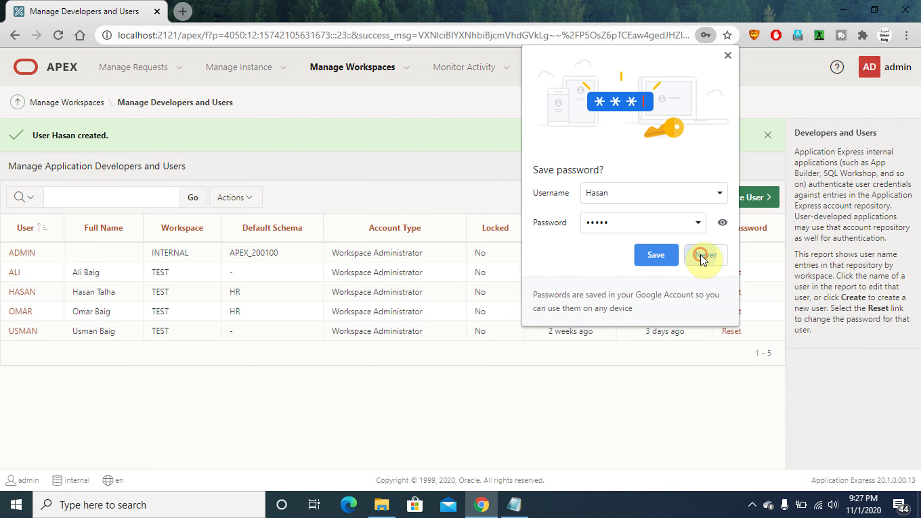
{"action": "left_click", "coordinate": [703, 256]}
{"action": "left_click", "coordinate": [894, 71]}
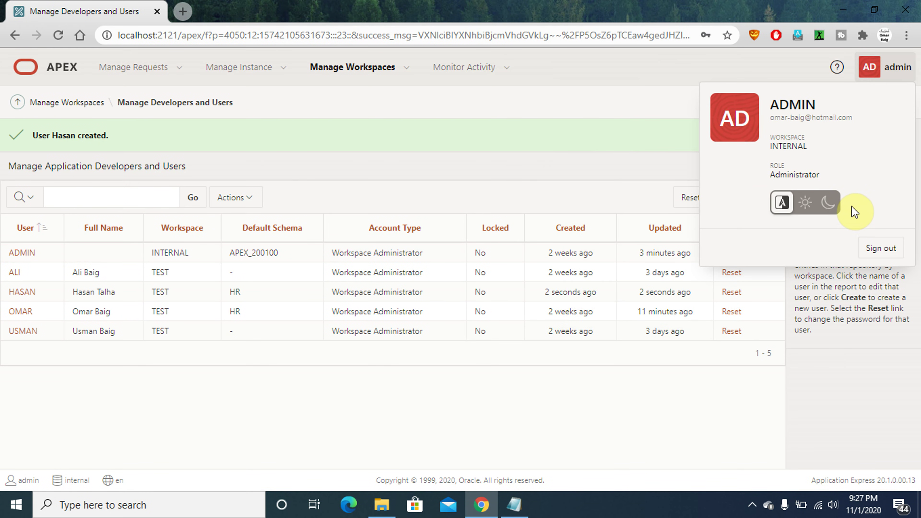
Sign out and start a new sign-in with workspace TEST
{"action": "left_click", "coordinate": [879, 245]}
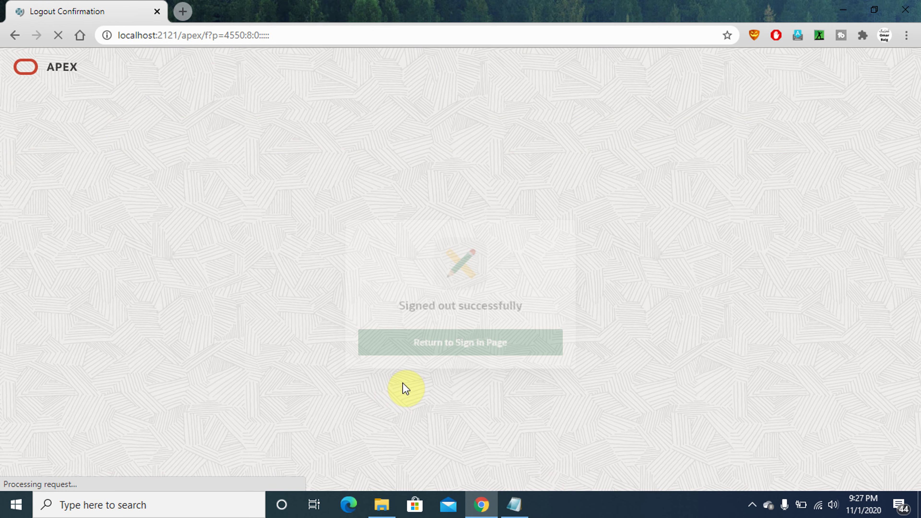
{"action": "left_click", "coordinate": [470, 330]}
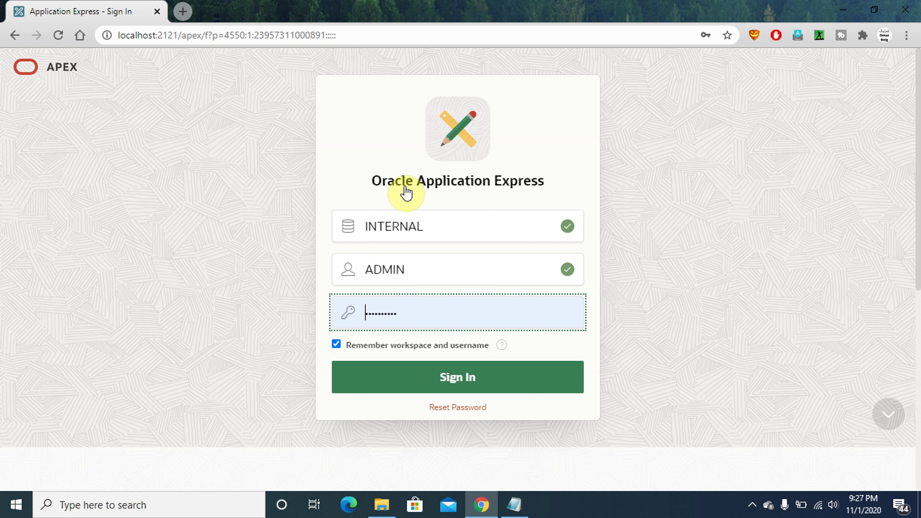
{"action": "left_click", "coordinate": [432, 225]}
{"action": "double_click", "coordinate": [432, 226]}
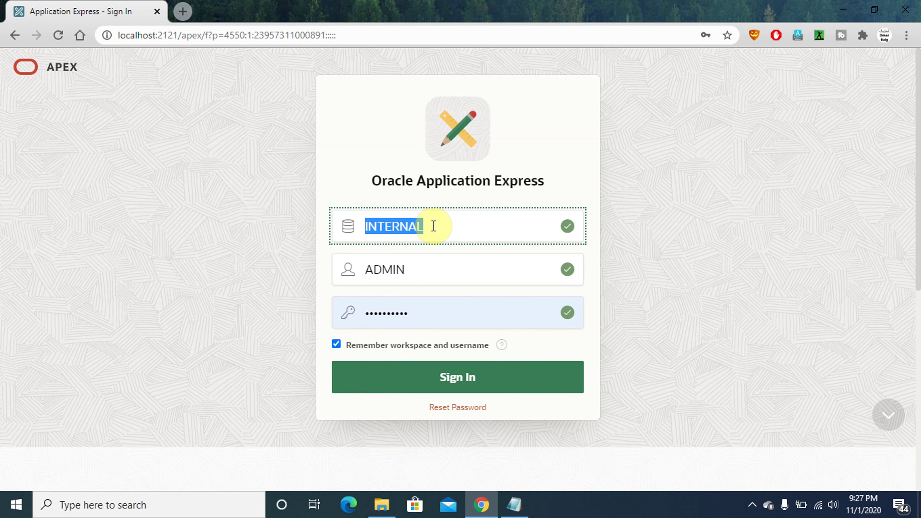
{"action": "key", "text": "Caps_Lock"}
{"action": "type", "text": "TEST"}
{"action": "key", "text": "Tab"}
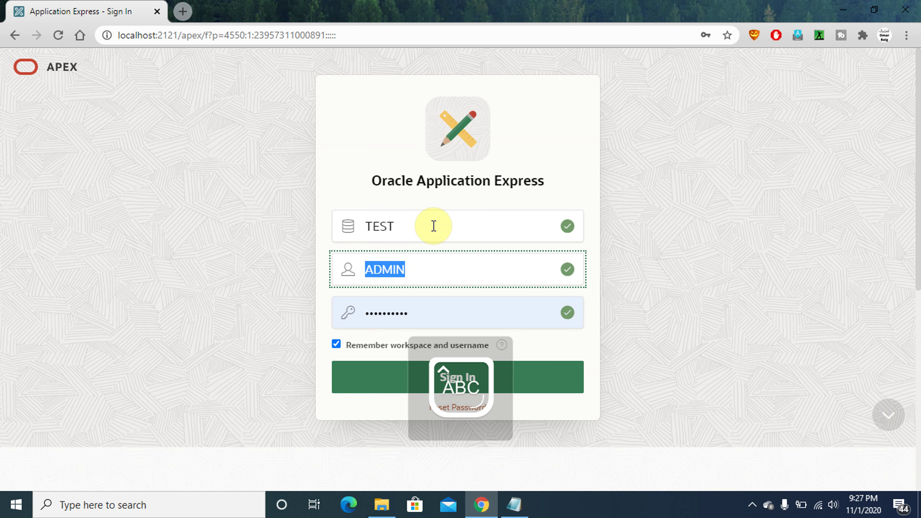
{"action": "key", "text": "Caps_Lock"}
{"action": "type", "text": "omar"}
{"action": "key", "text": "Tab"}
{"action": "type", "text": "a"}
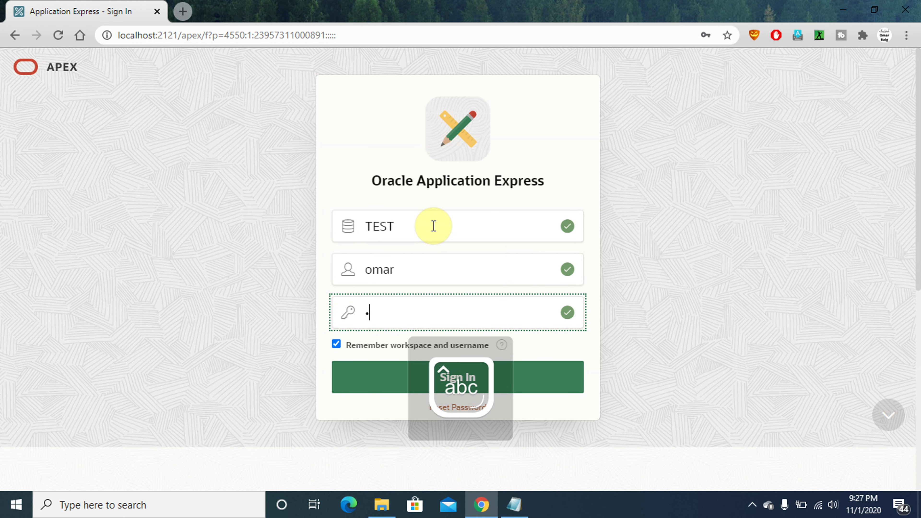
Replace the username with the new user's and sign in with the initial password
{"action": "left_click", "coordinate": [409, 274]}
{"action": "double_click", "coordinate": [409, 273]}
{"action": "type", "text": "has"}
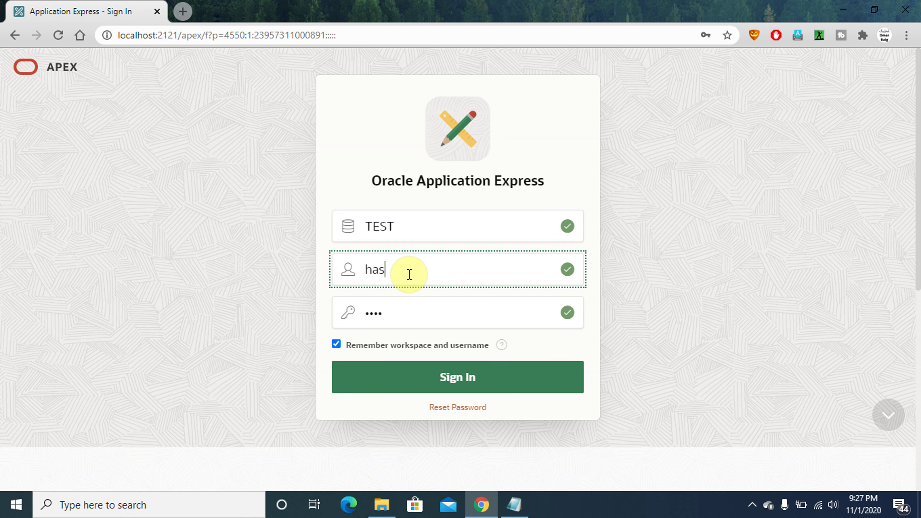
{"action": "type", "text": "an"}
{"action": "key", "text": "Tab"}
{"action": "type", "text": "a"}
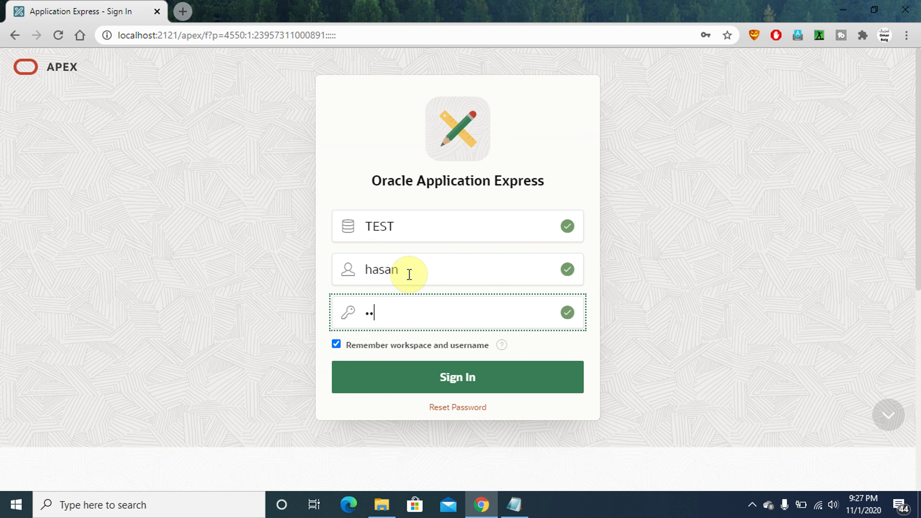
{"action": "key", "text": "Return"}
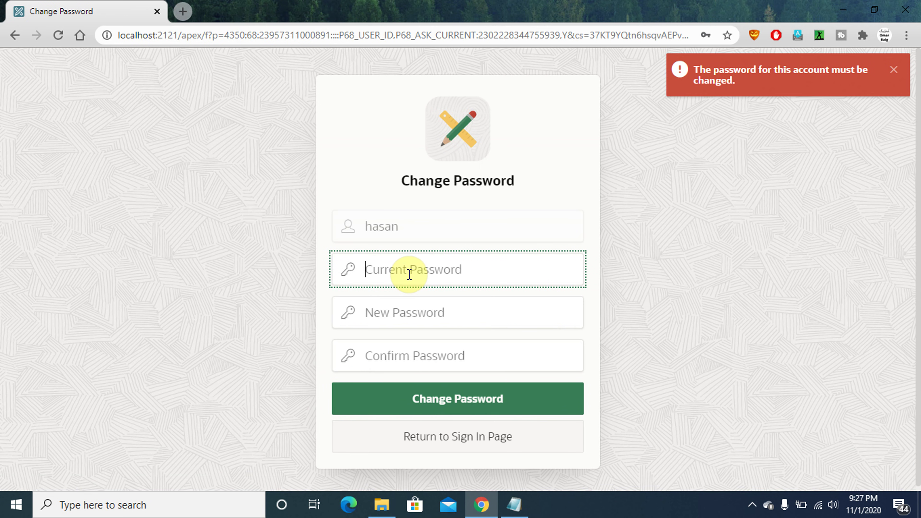
Enter the current password plus a new, confirmed password and submit
{"action": "type", "text": "•"}
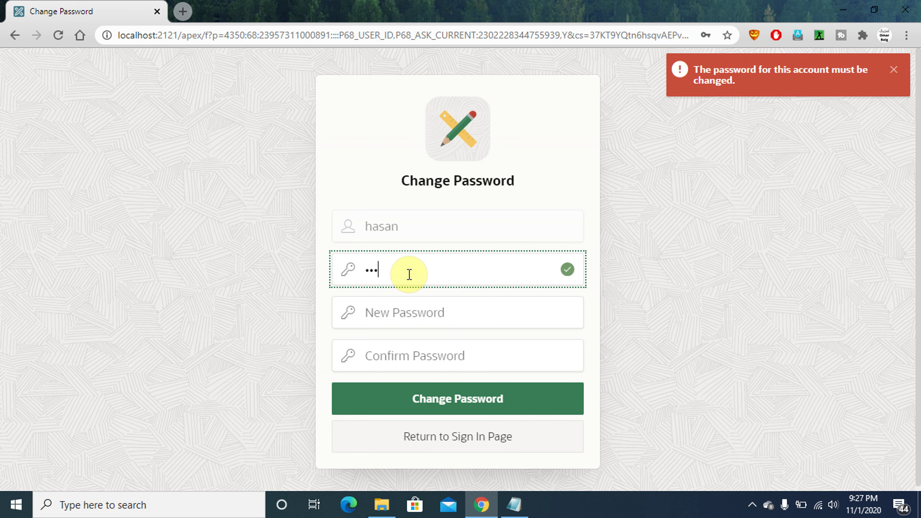
{"action": "key", "text": "Tab"}
{"action": "type", "text": "•"}
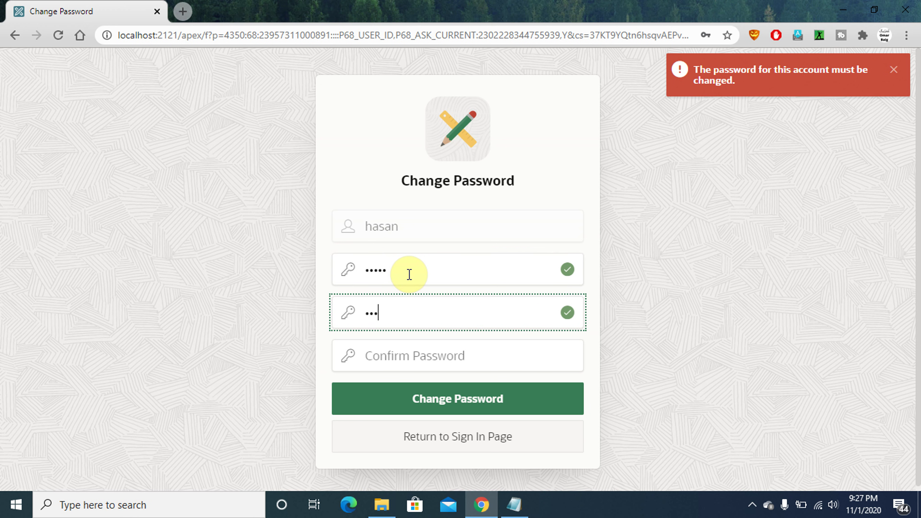
{"action": "key", "text": "Tab"}
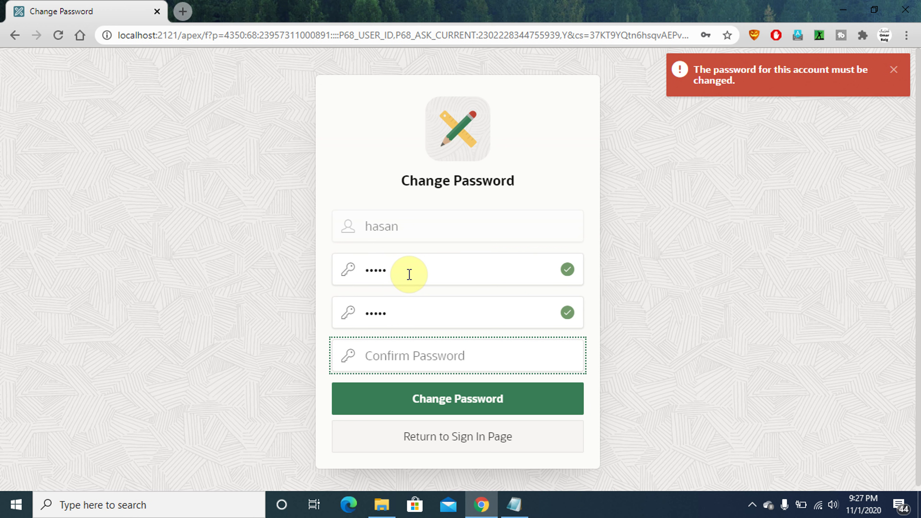
{"action": "type", "text": "•••••"}
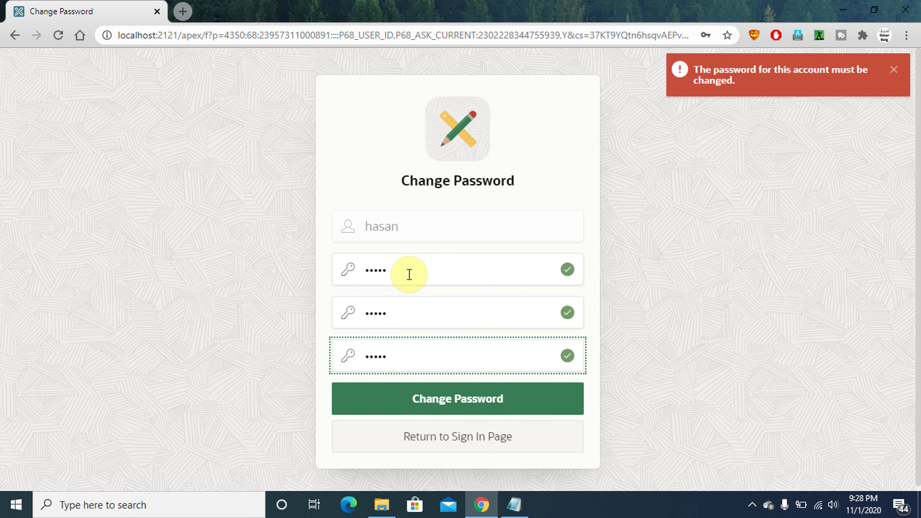
{"action": "key", "text": "Return"}
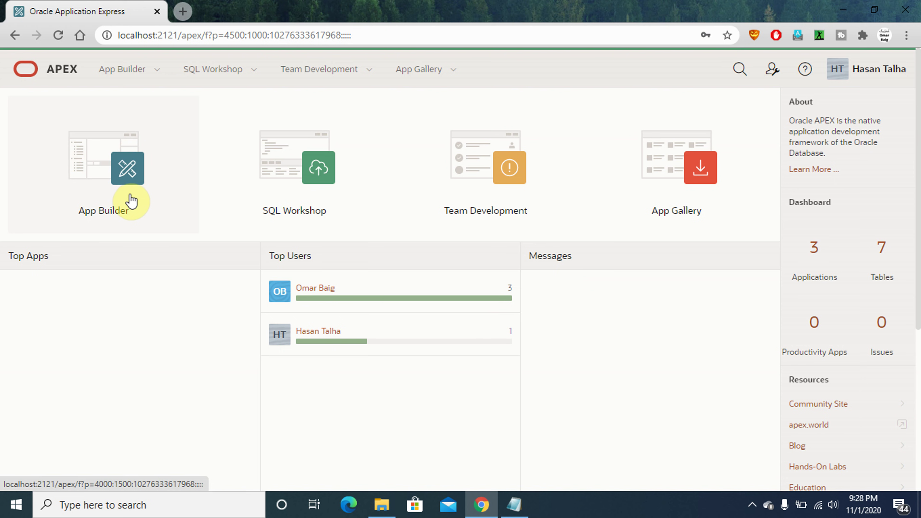
Open App Builder, run the apex20.1 application in a new tab, and check the notes
{"action": "left_click", "coordinate": [111, 194]}
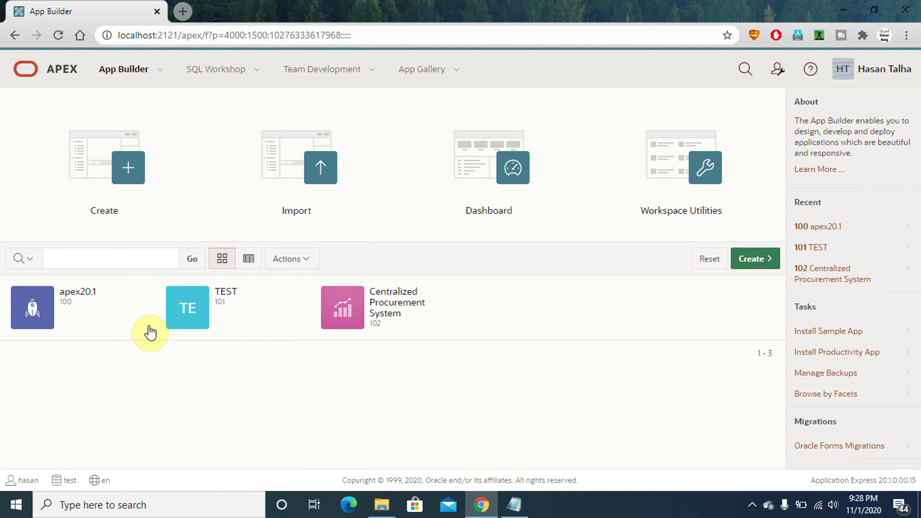
{"action": "left_click", "coordinate": [140, 319]}
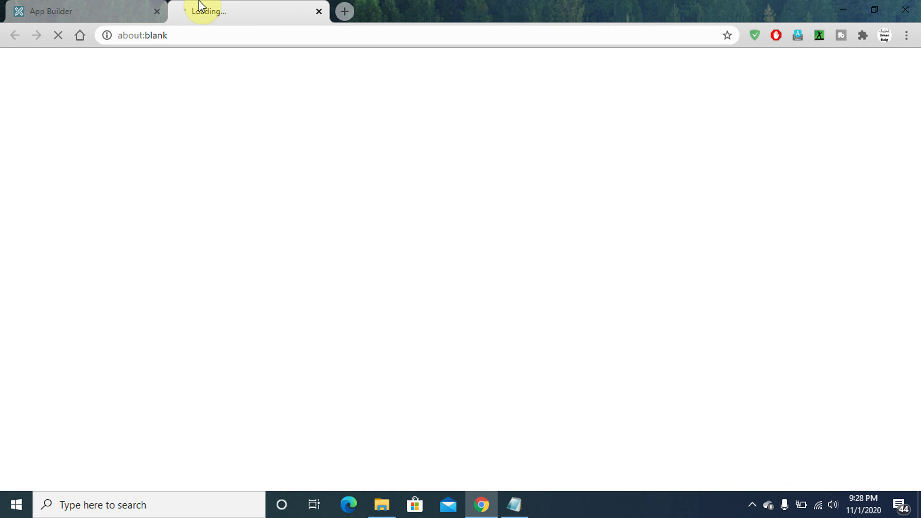
{"action": "left_click", "coordinate": [80, 17]}
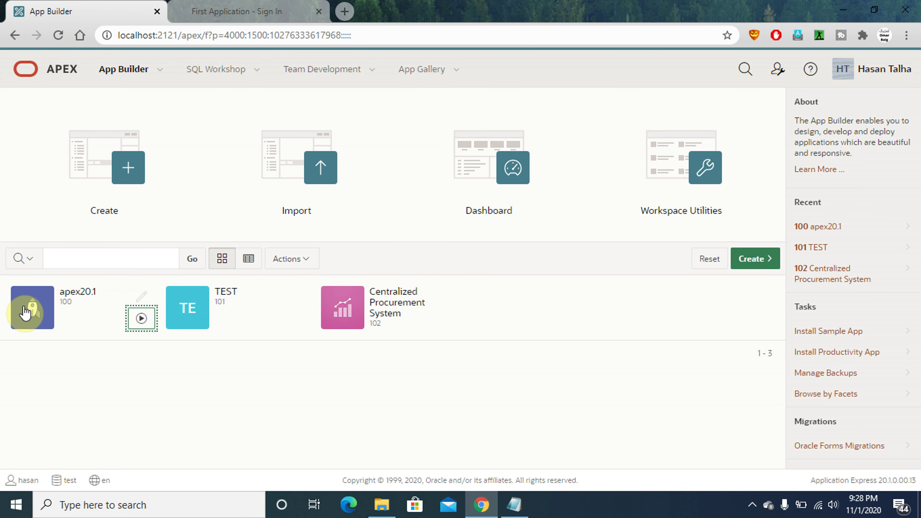
{"action": "left_click", "coordinate": [47, 310]}
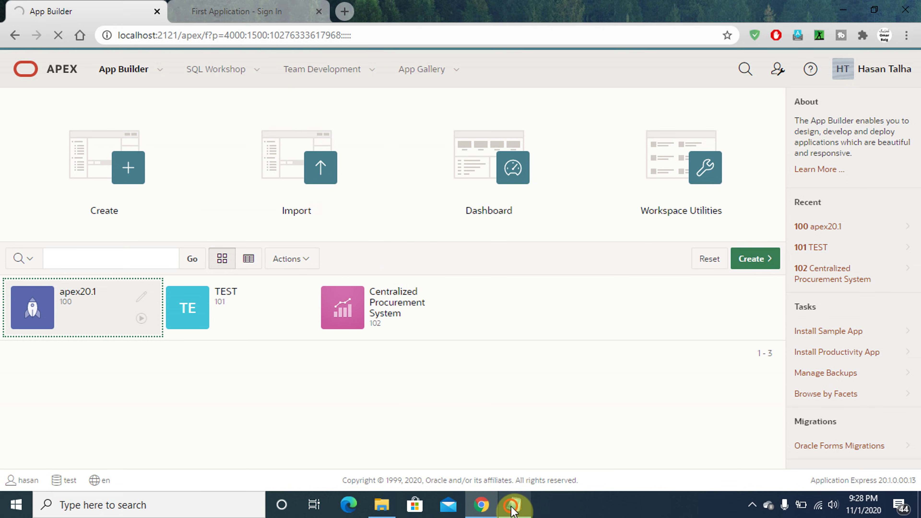
{"action": "left_click", "coordinate": [513, 508]}
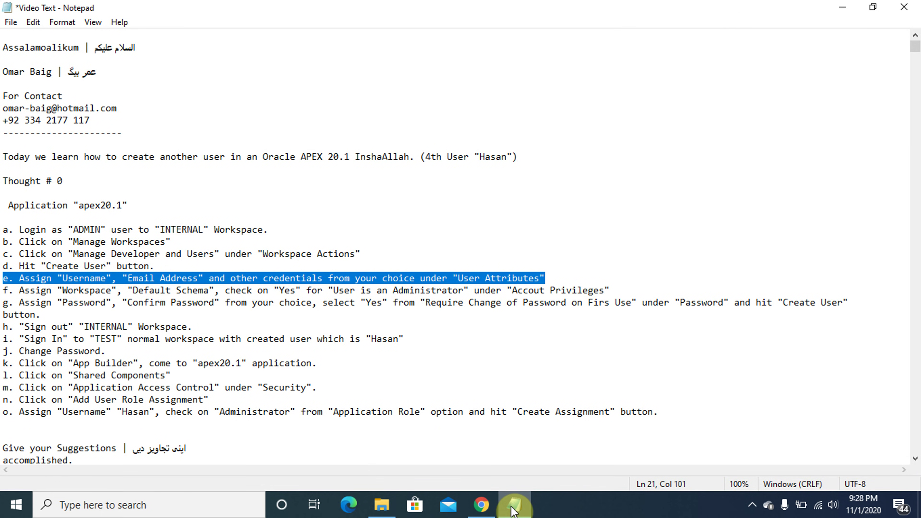
{"action": "left_click", "coordinate": [513, 508]}
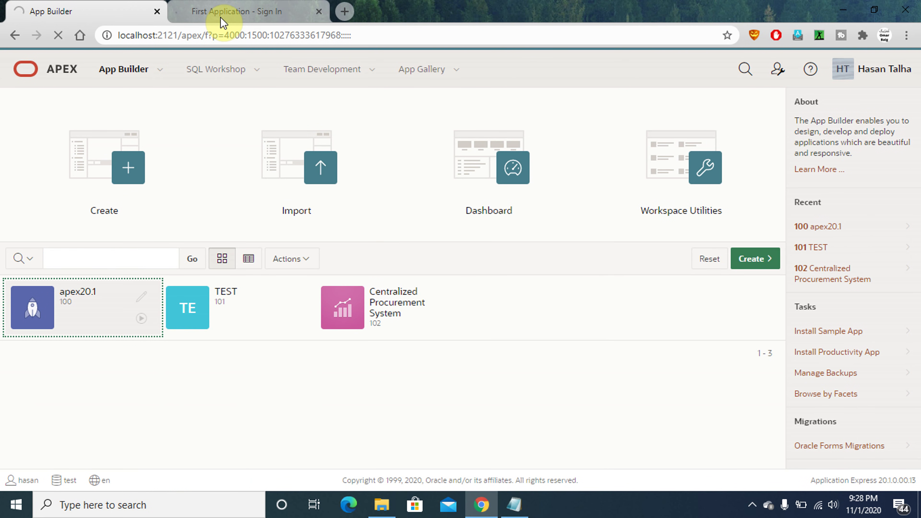
Sign in to the apex20.1 app as the new user, then reopen apex20.1 in App Builder
{"action": "left_click", "coordinate": [221, 16]}
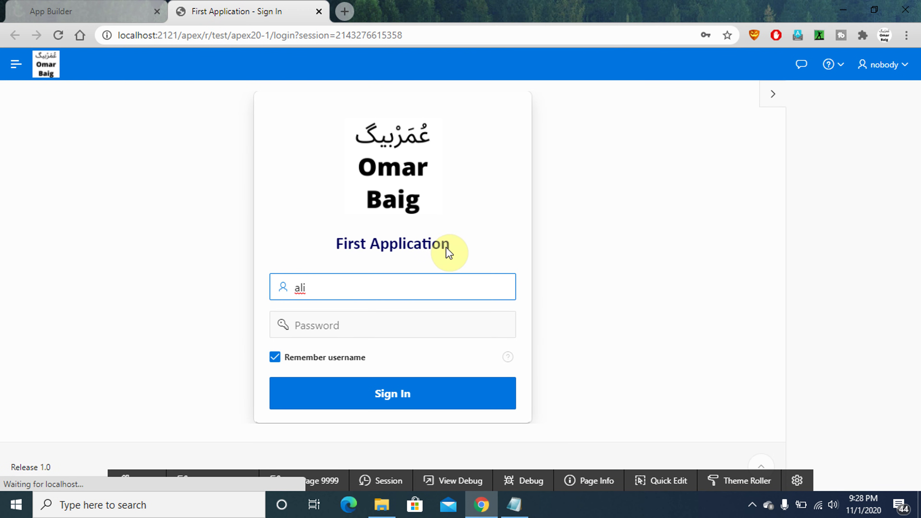
{"action": "double_click", "coordinate": [327, 284]}
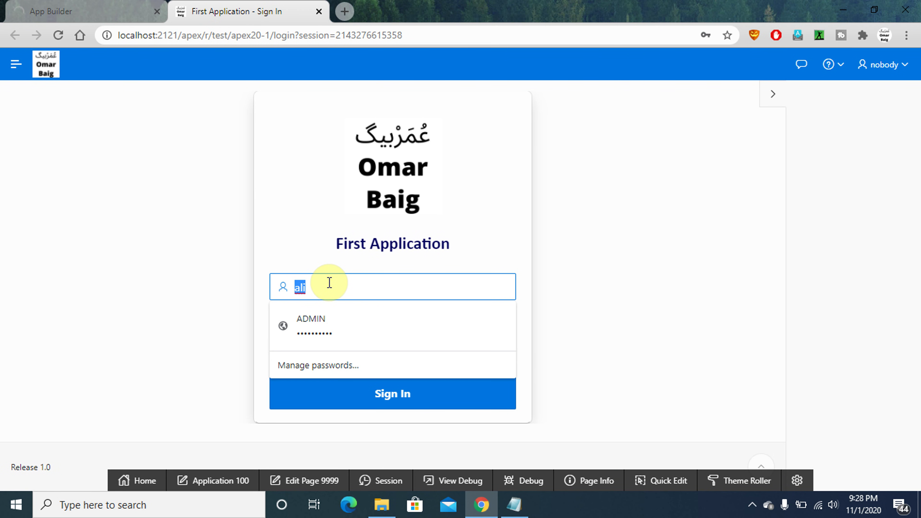
{"action": "type", "text": "hasan"}
{"action": "key", "text": "Tab"}
{"action": "type", "text": "h"}
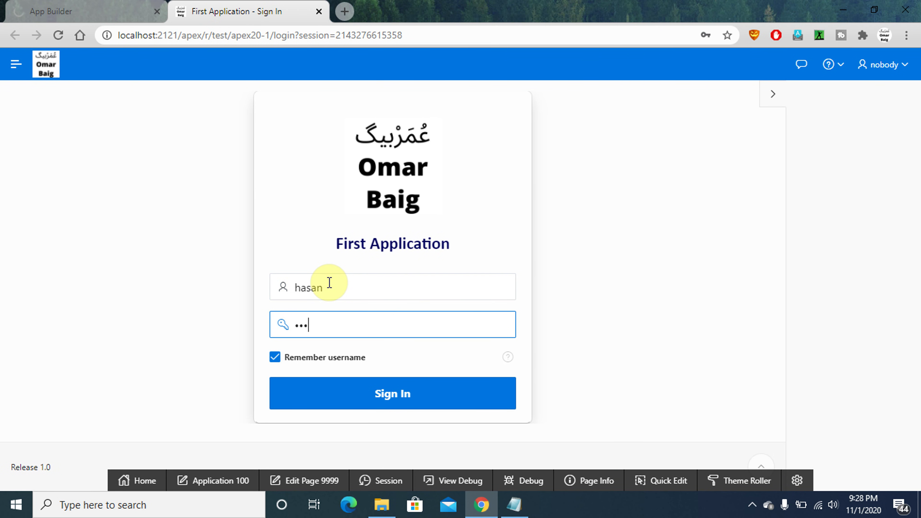
{"action": "key", "text": "Return"}
{"action": "left_click", "coordinate": [78, 13]}
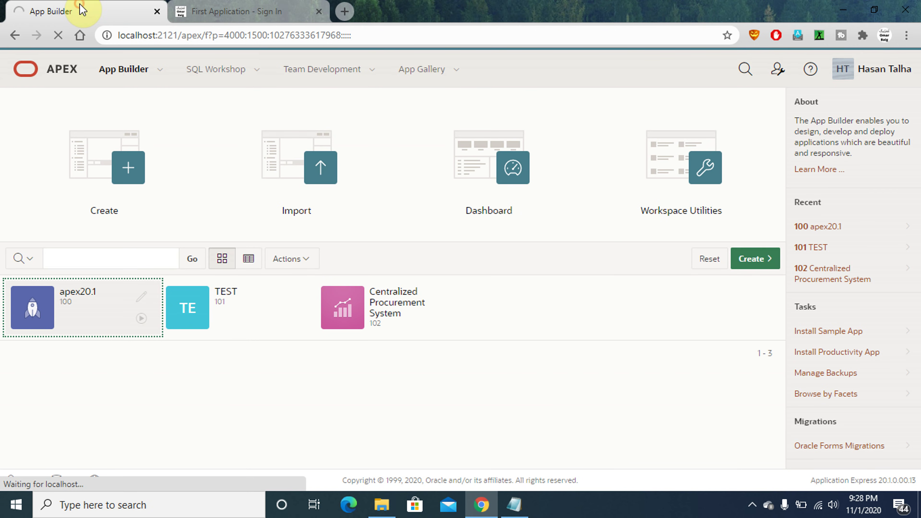
{"action": "left_click", "coordinate": [117, 306]}
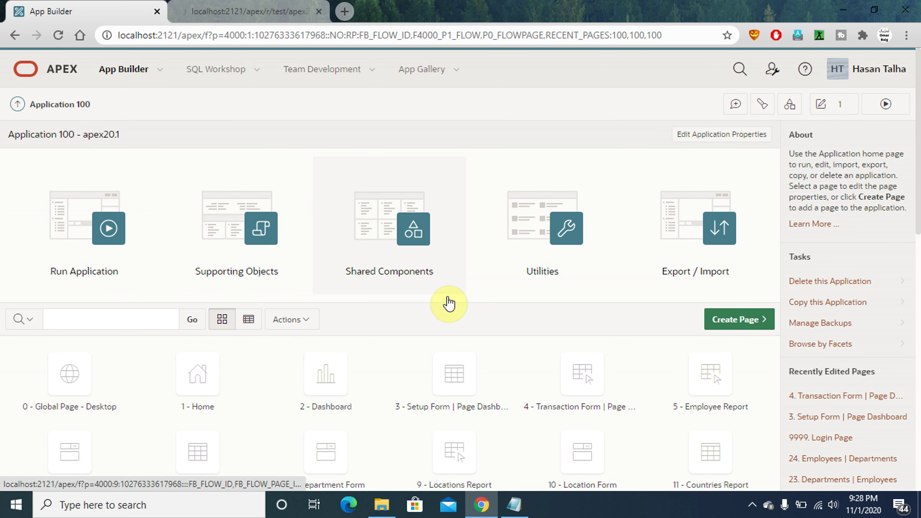
After checking the notes, open Application Access Control and scroll to the existing user role assignments
{"action": "left_click", "coordinate": [508, 508]}
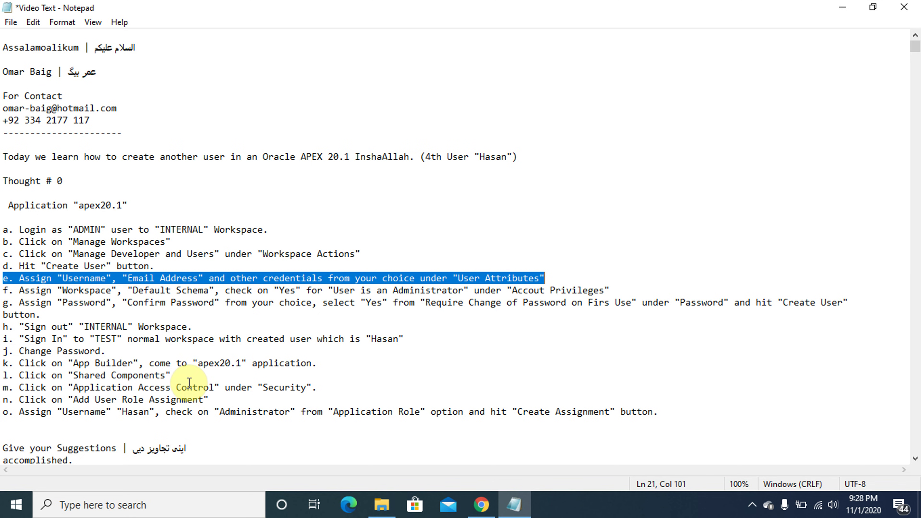
{"action": "left_click", "coordinate": [512, 507]}
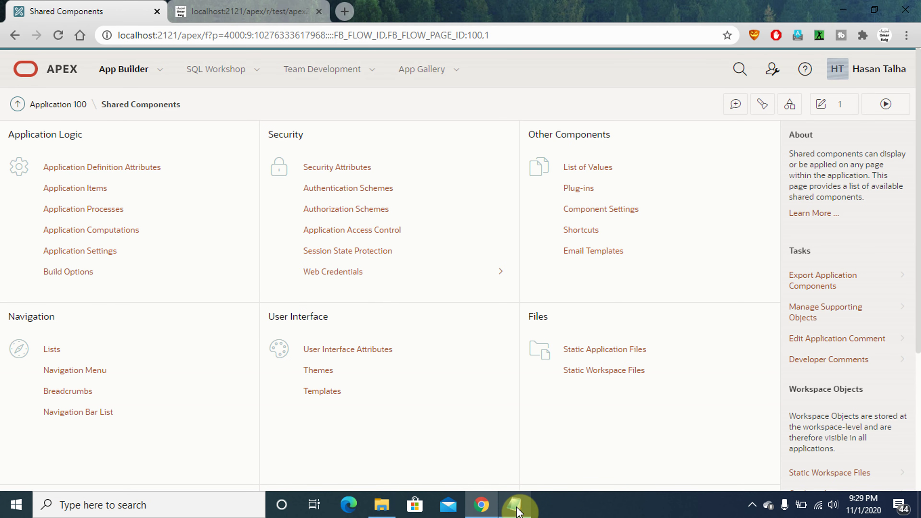
{"action": "left_click", "coordinate": [369, 239]}
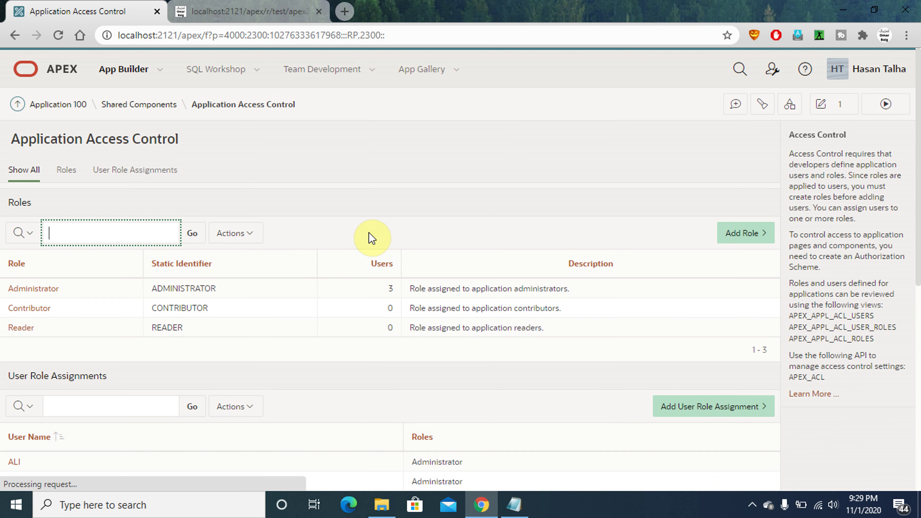
{"action": "scroll", "coordinate": [919, 234], "scroll_direction": "down", "scroll_amount": 3}
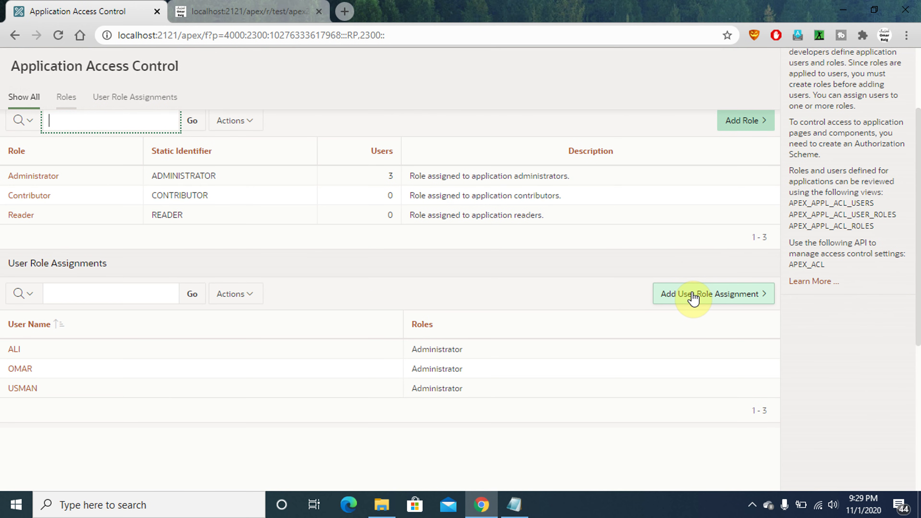
Create a user role assignment giving the new developer's username the Contributor role
{"action": "left_click", "coordinate": [693, 295]}
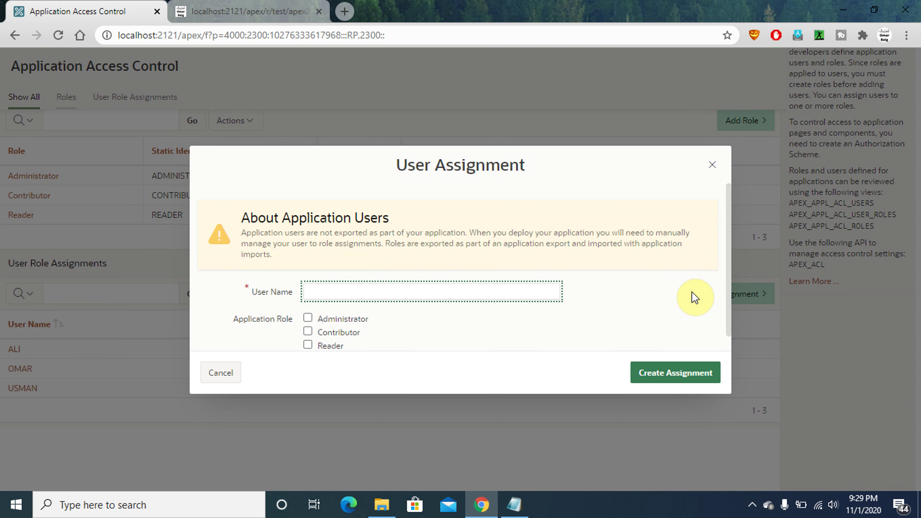
{"action": "key", "text": "Caps_Lock"}
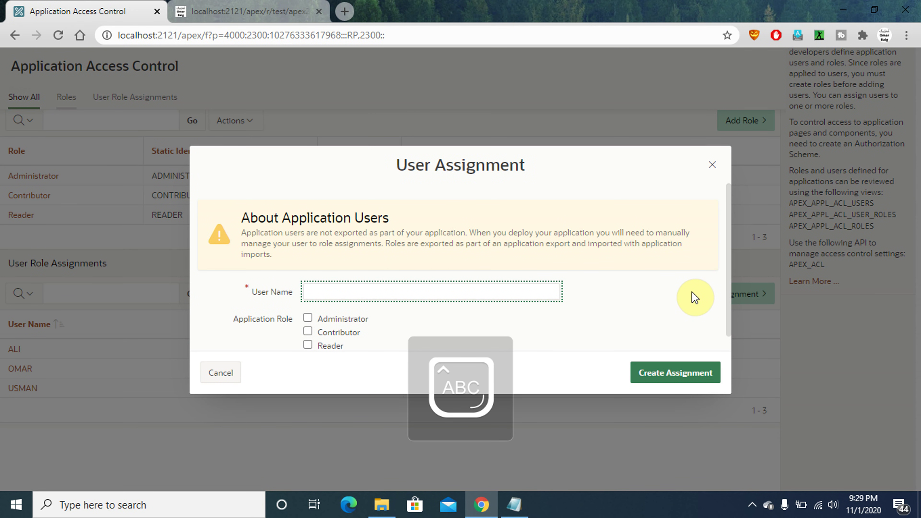
{"action": "key", "text": "Caps_Lock"}
{"action": "type", "text": "ASa"}
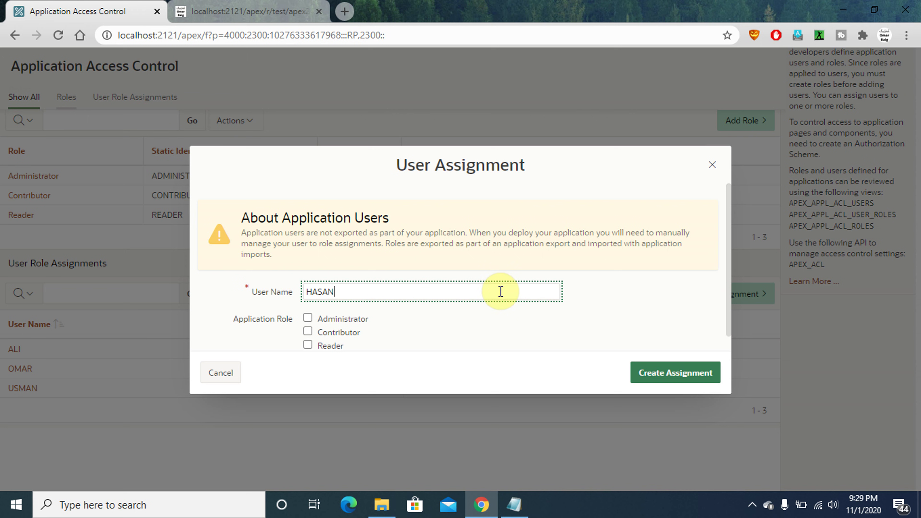
{"action": "left_click", "coordinate": [308, 333]}
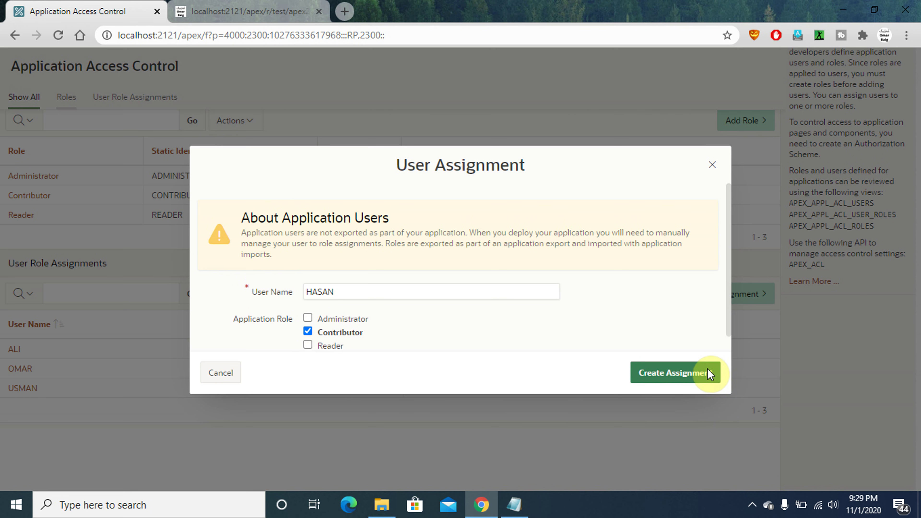
{"action": "left_click", "coordinate": [655, 379]}
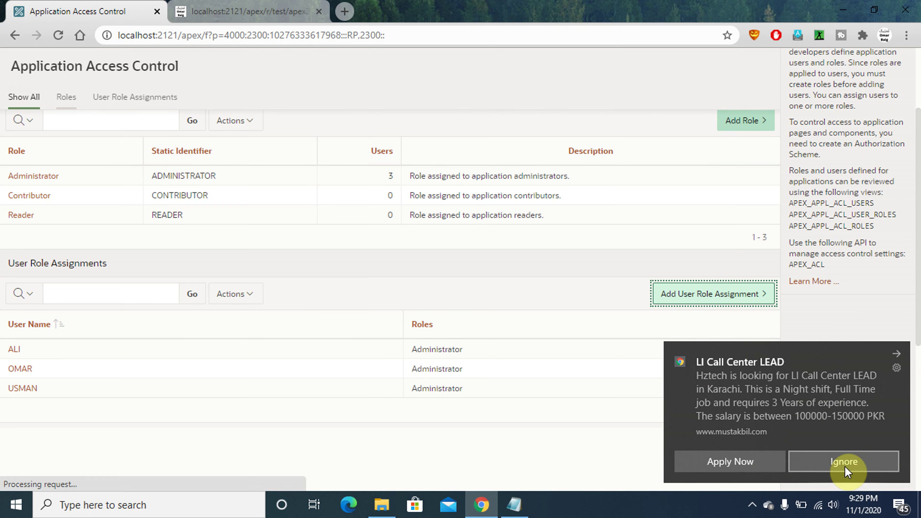
{"action": "left_click", "coordinate": [843, 462]}
Reload the app, go back to its sign-in page, sign in as the new user, then sign out
{"action": "left_click", "coordinate": [179, 13]}
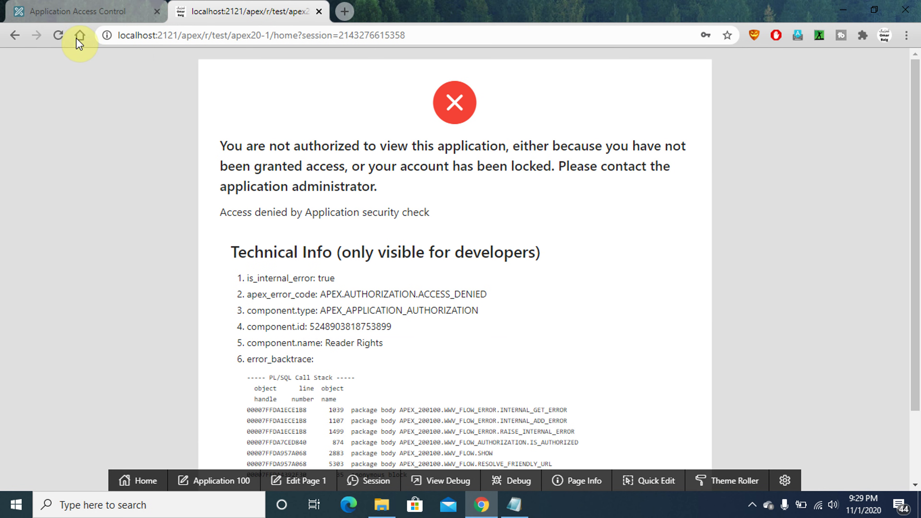
{"action": "left_click", "coordinate": [60, 35]}
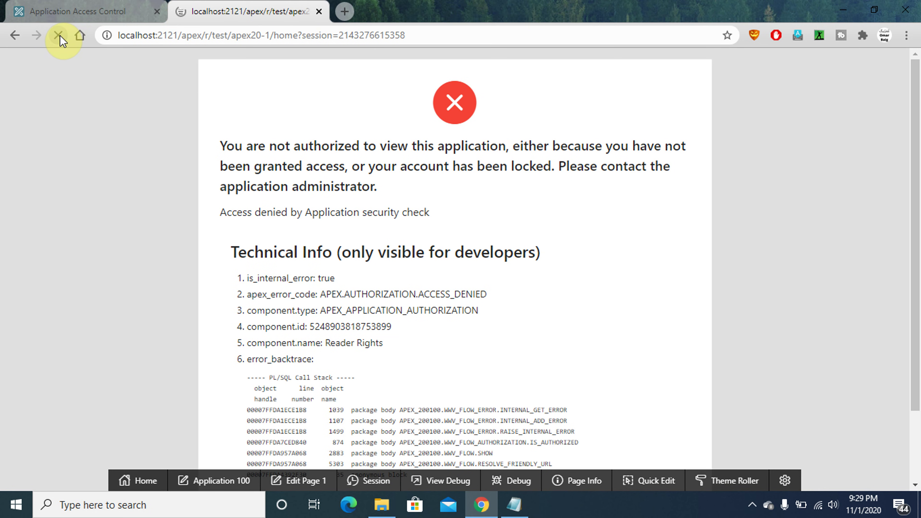
{"action": "left_click", "coordinate": [13, 36]}
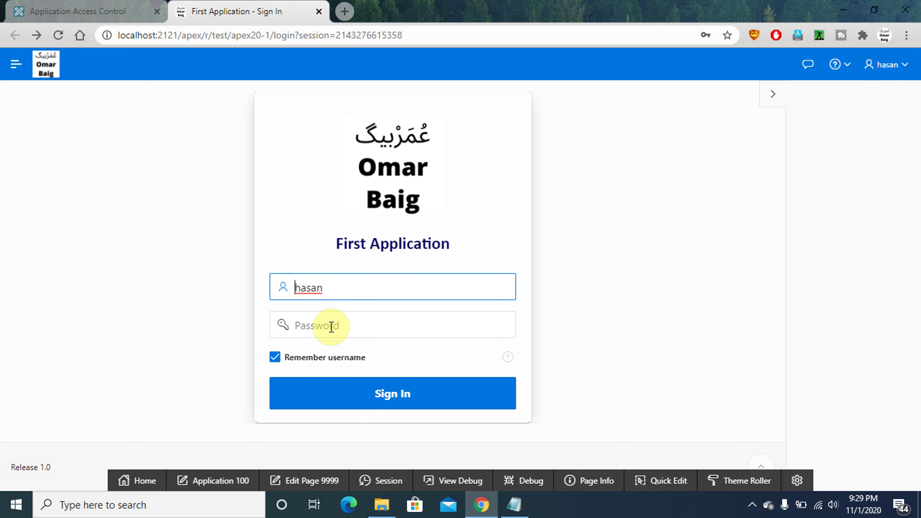
{"action": "left_click", "coordinate": [331, 326]}
{"action": "type", "text": "h"}
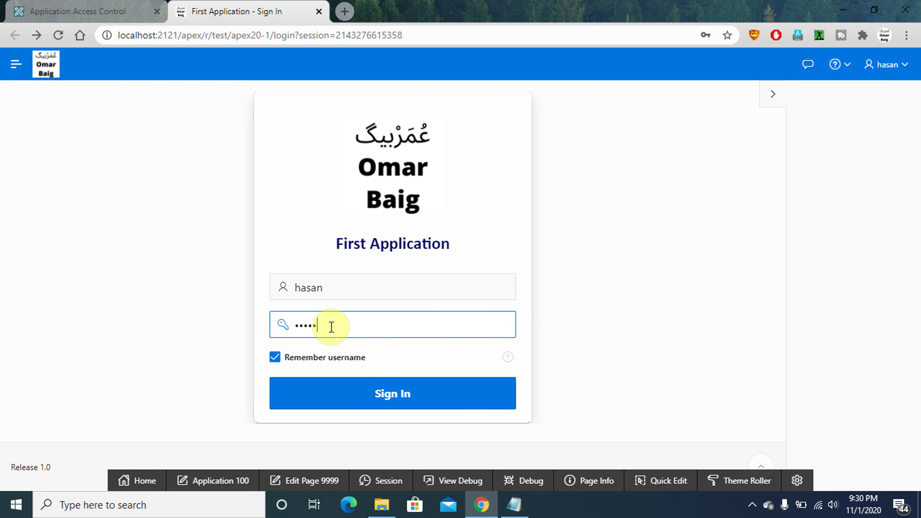
{"action": "key", "text": "Return"}
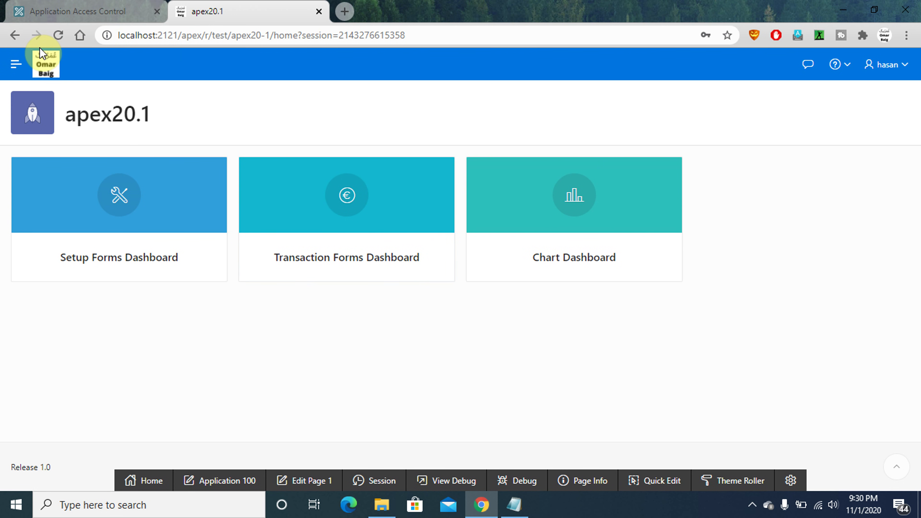
{"action": "left_click", "coordinate": [17, 66]}
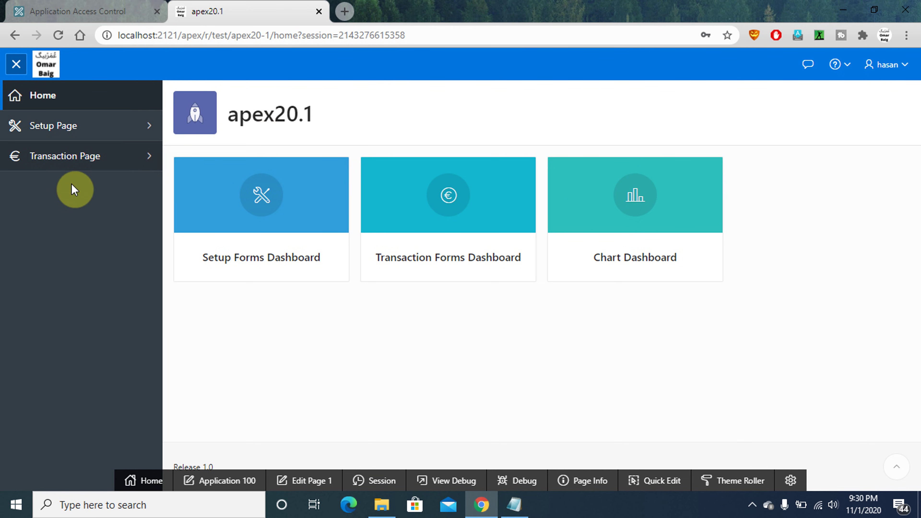
{"action": "left_click", "coordinate": [902, 64]}
{"action": "left_click", "coordinate": [860, 93]}
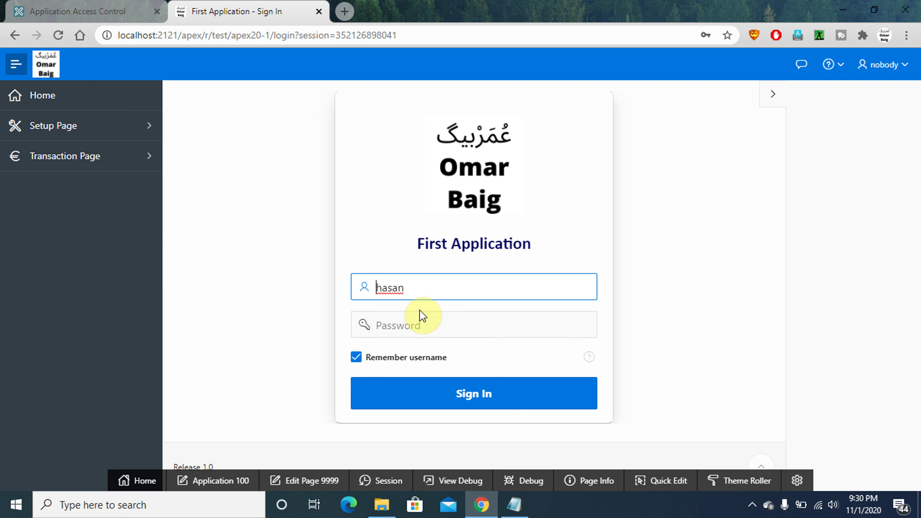
Sign in to the apex20.1 app as an administrator user, then sign out
{"action": "key", "text": "ctrl+a"}
{"action": "key", "text": "Tab"}
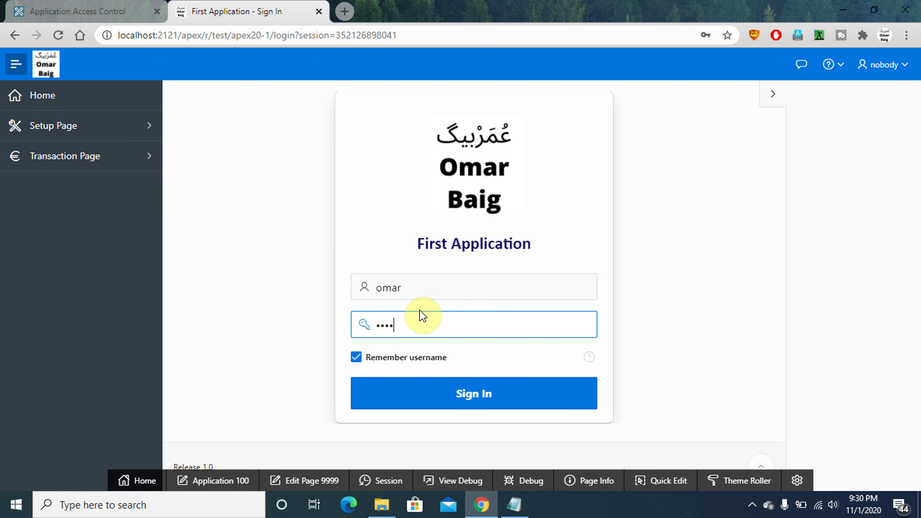
{"action": "key", "text": "Return"}
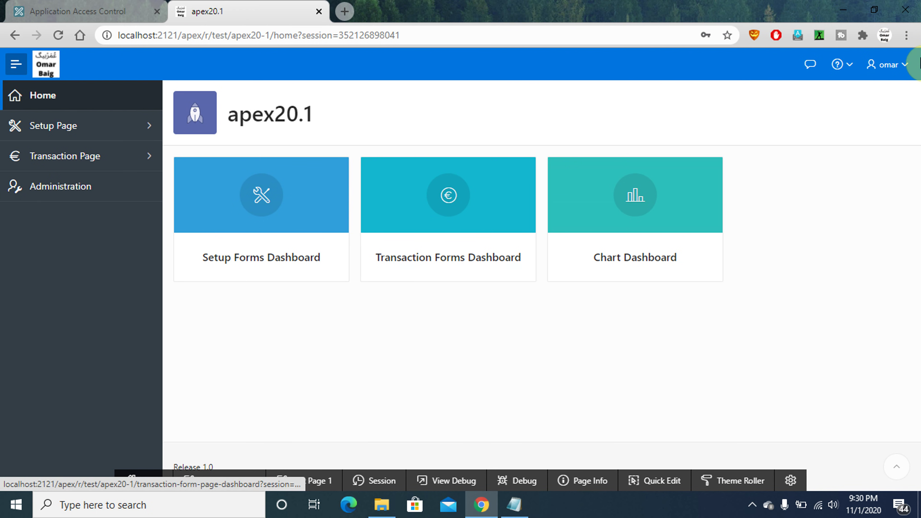
{"action": "left_click", "coordinate": [895, 68]}
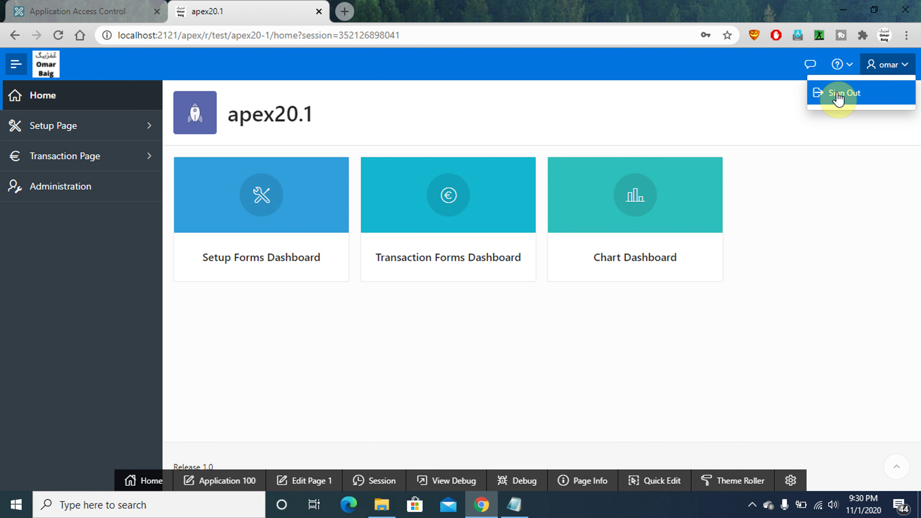
{"action": "left_click", "coordinate": [839, 95]}
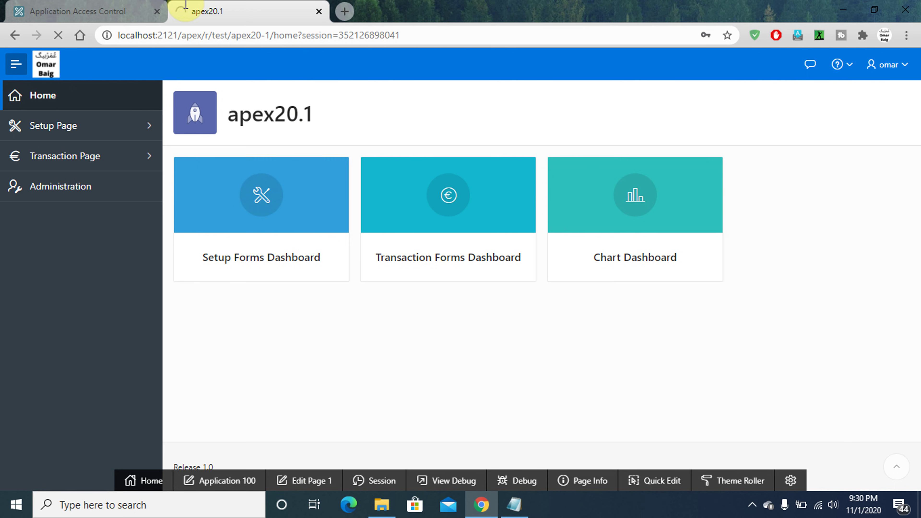
Run apex20.1 from the Access Control page and sign in with the new user's credentials
{"action": "left_click", "coordinate": [113, 11]}
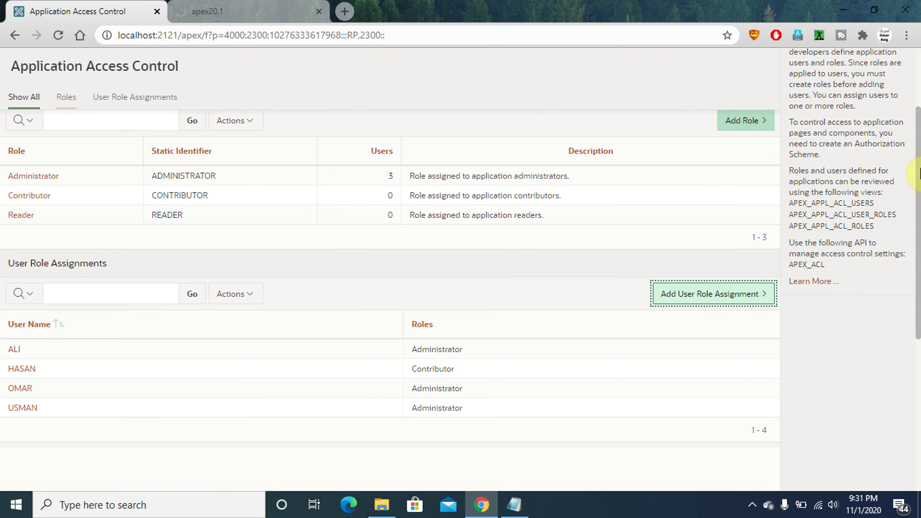
{"action": "left_click_drag", "start_coordinate": [917, 179], "coordinate": [896, 45]}
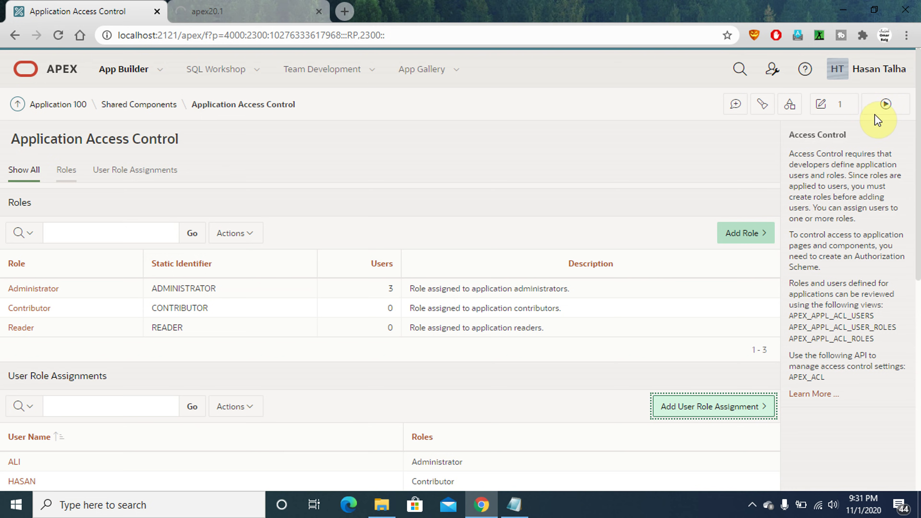
{"action": "left_click", "coordinate": [885, 104]}
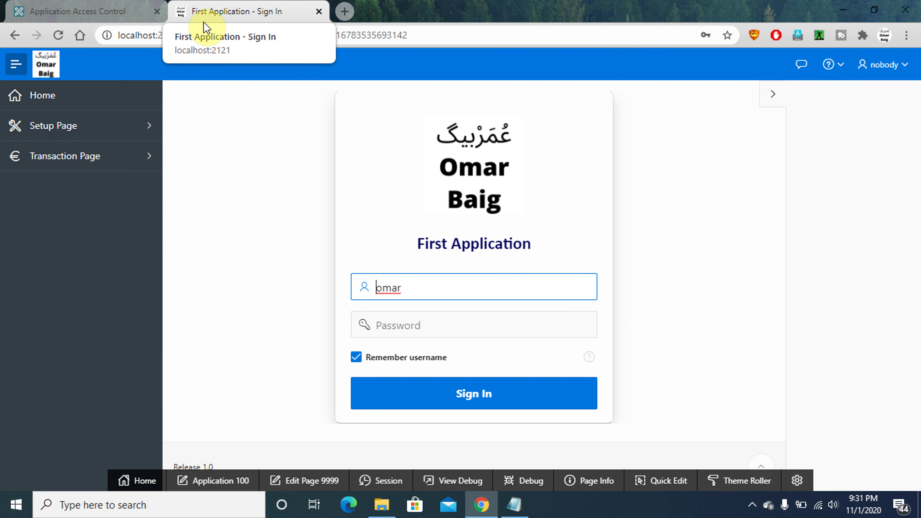
{"action": "double_click", "coordinate": [420, 293]}
{"action": "type", "text": "hasan"}
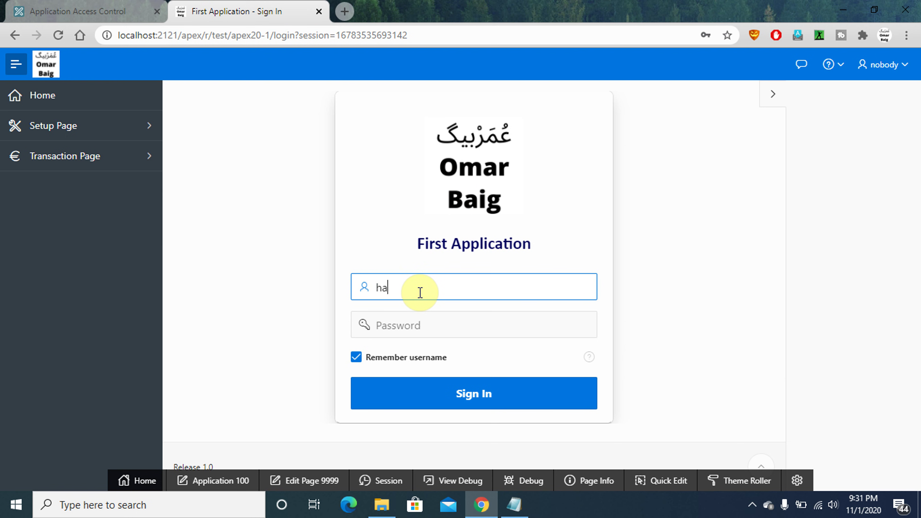
{"action": "key", "text": "Tab"}
{"action": "type", "text": "h"}
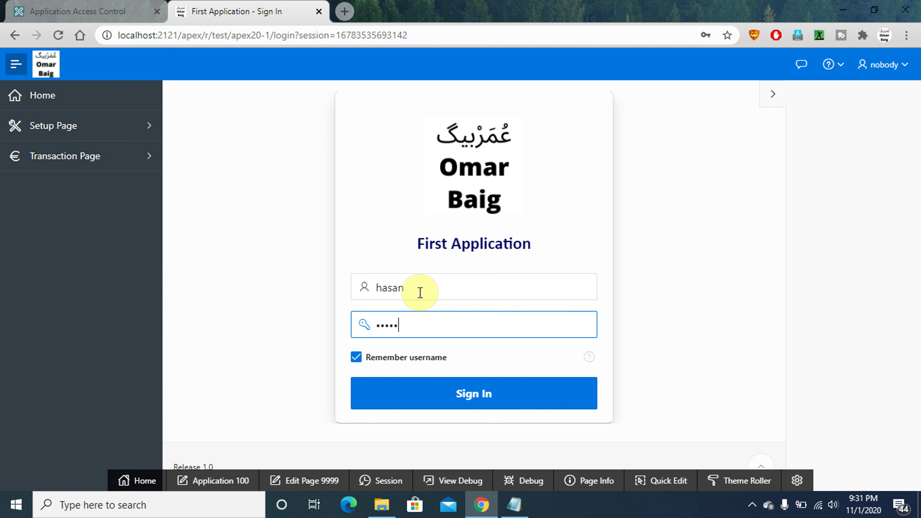
{"action": "key", "text": "Return"}
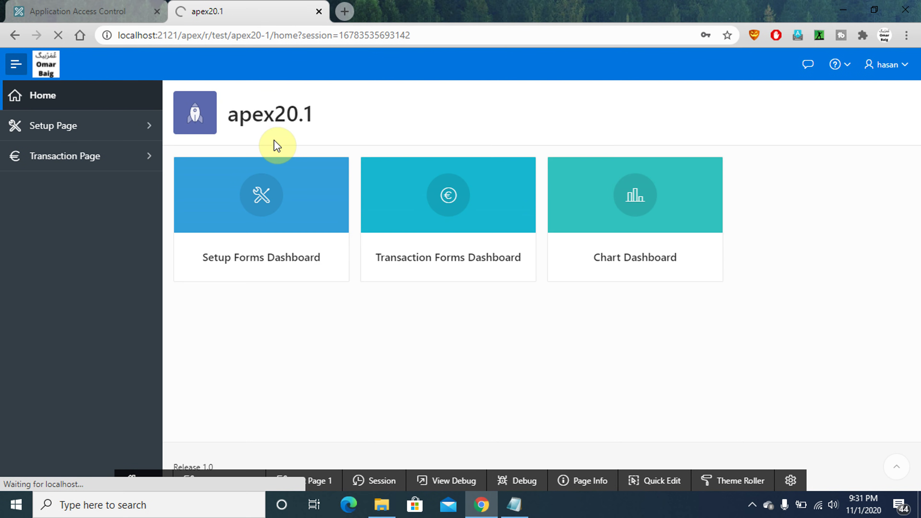
{"action": "left_click", "coordinate": [514, 504]}
Select the notes' closing lines from 'Give your Suggestions' down to 'JazakAllah Khaira'
{"action": "left_click", "coordinate": [4, 447]}
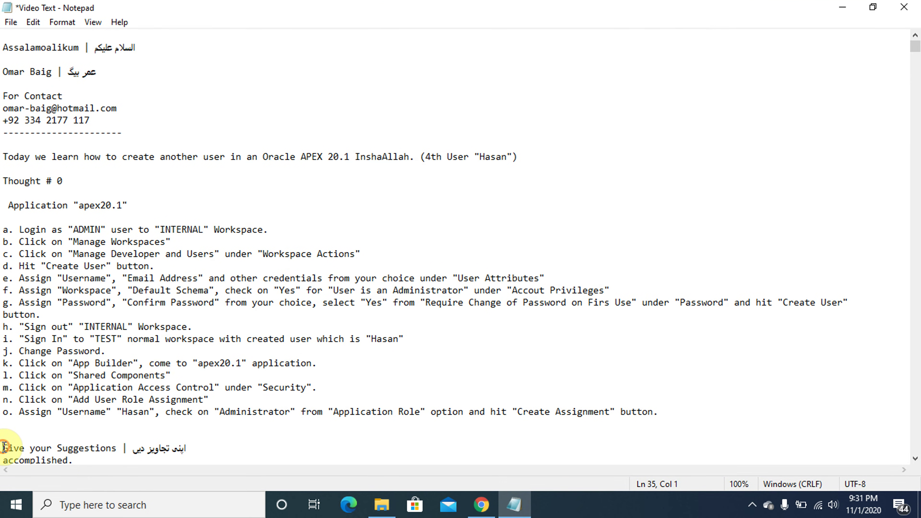
{"action": "key", "text": "shift+End"}
{"action": "key", "text": "Down"}
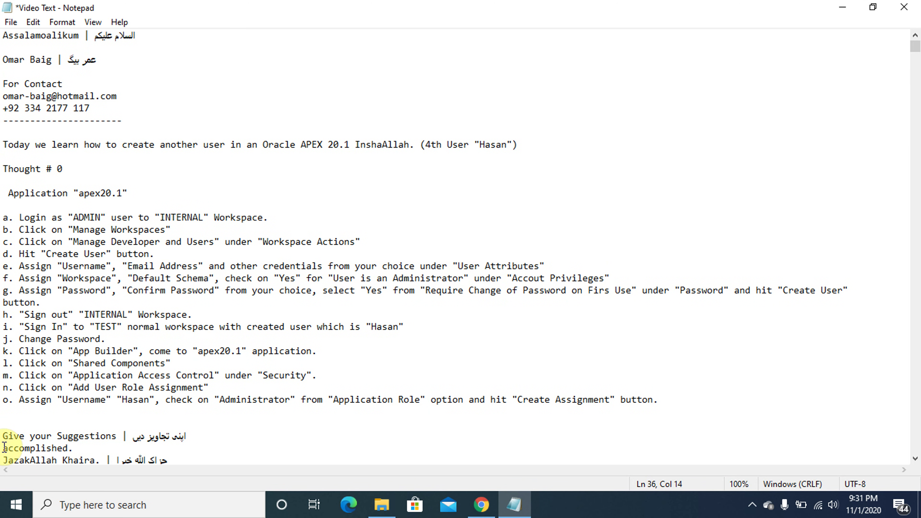
{"action": "key", "text": "shift+Home"}
{"action": "key", "text": "Down"}
{"action": "key", "text": "shift+End"}
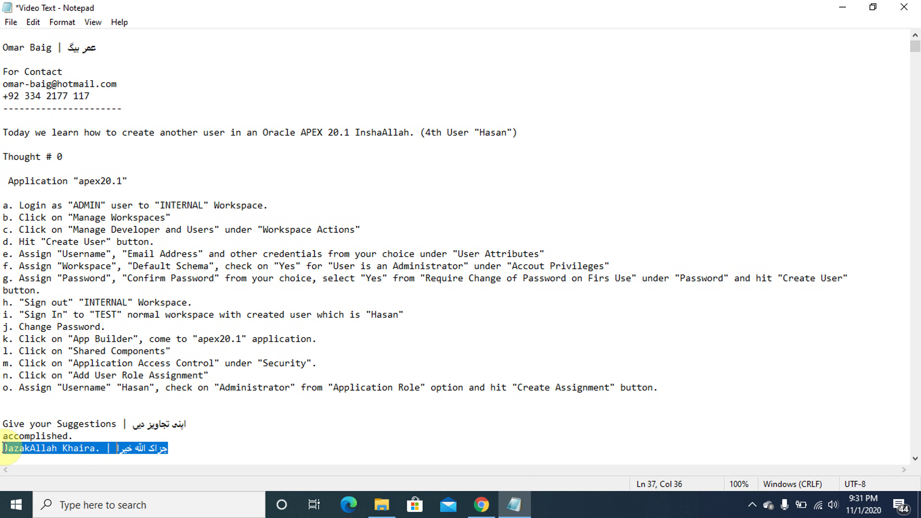